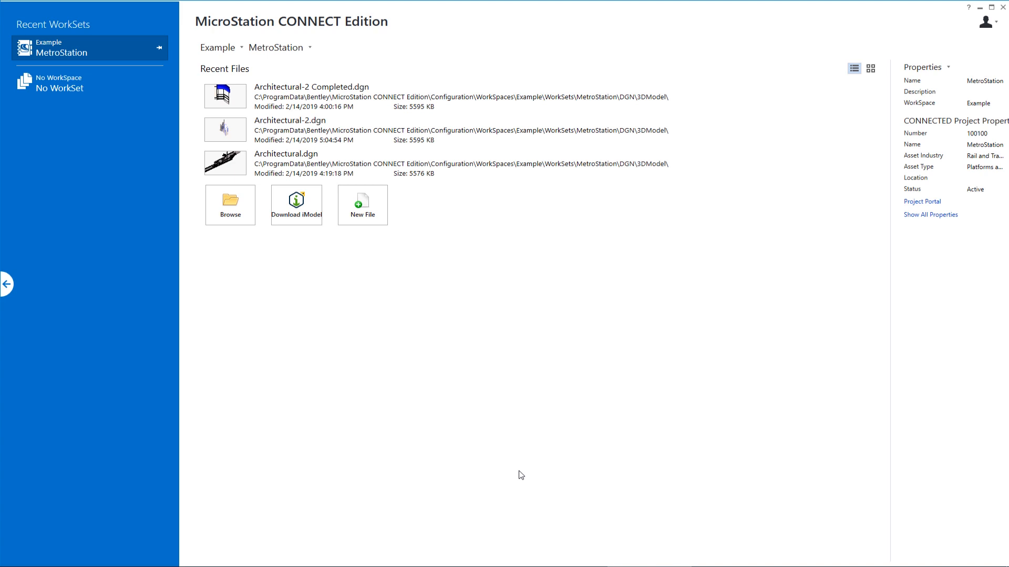
Step: Open Architectural-2 Completed.dgn to view the finished canopy, and open Architectural-2.dgn from the 3DModel folder in its place
click(227, 100)
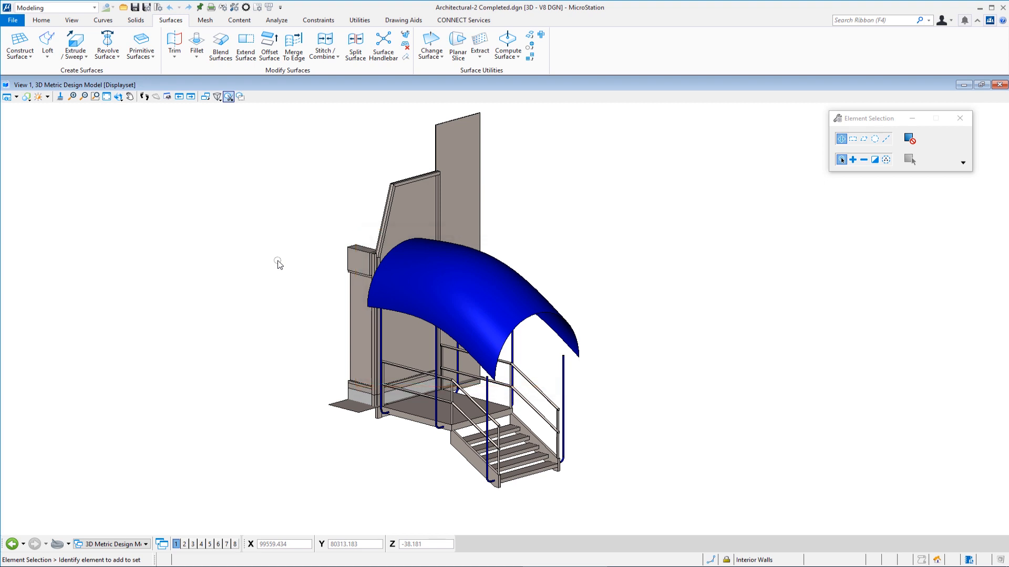
click(123, 8)
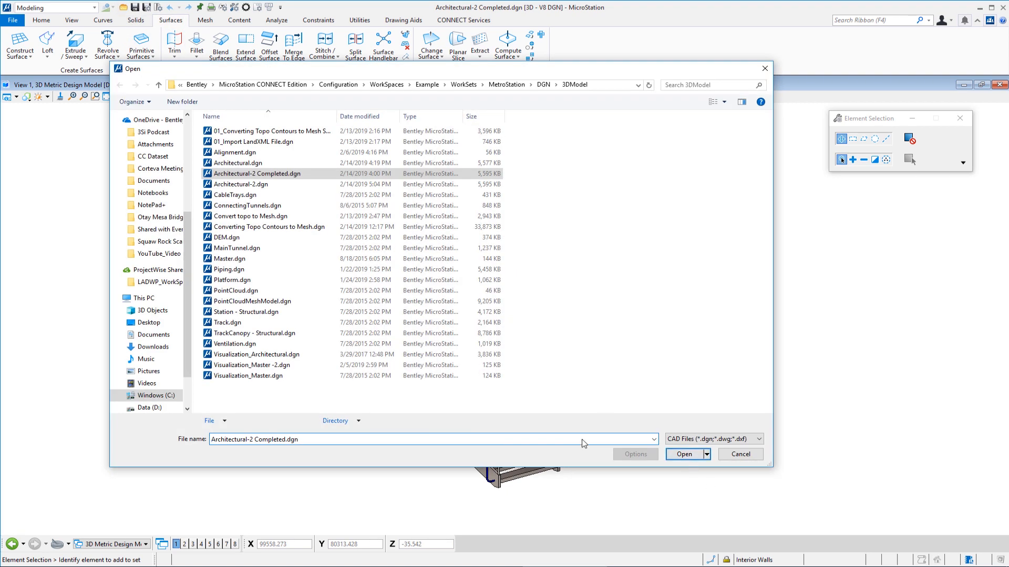
click(274, 187)
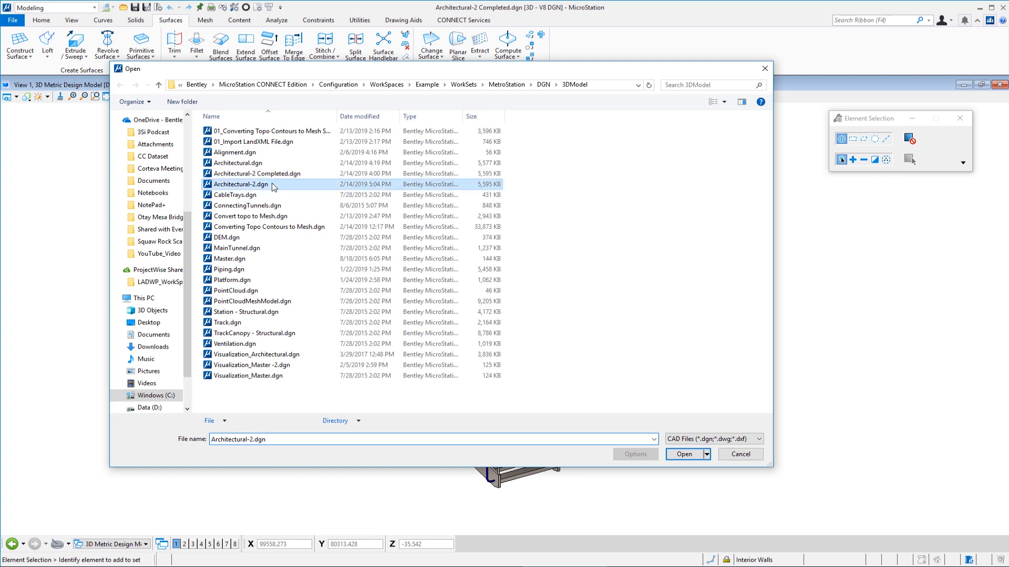
click(682, 455)
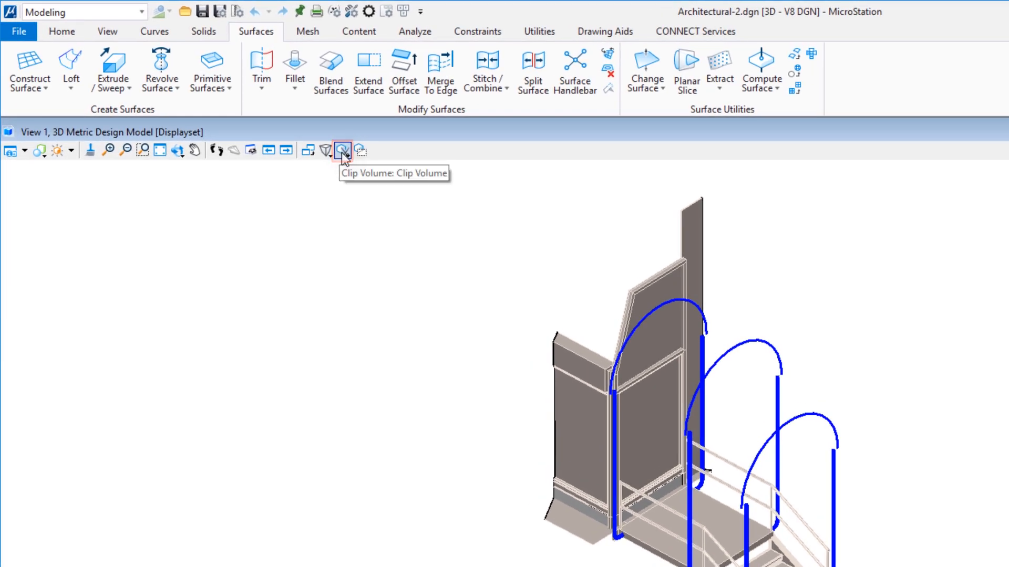
Step: Open the Clip Volume tools as a floating toolbox and clear the clip volume from View 1
click(342, 153)
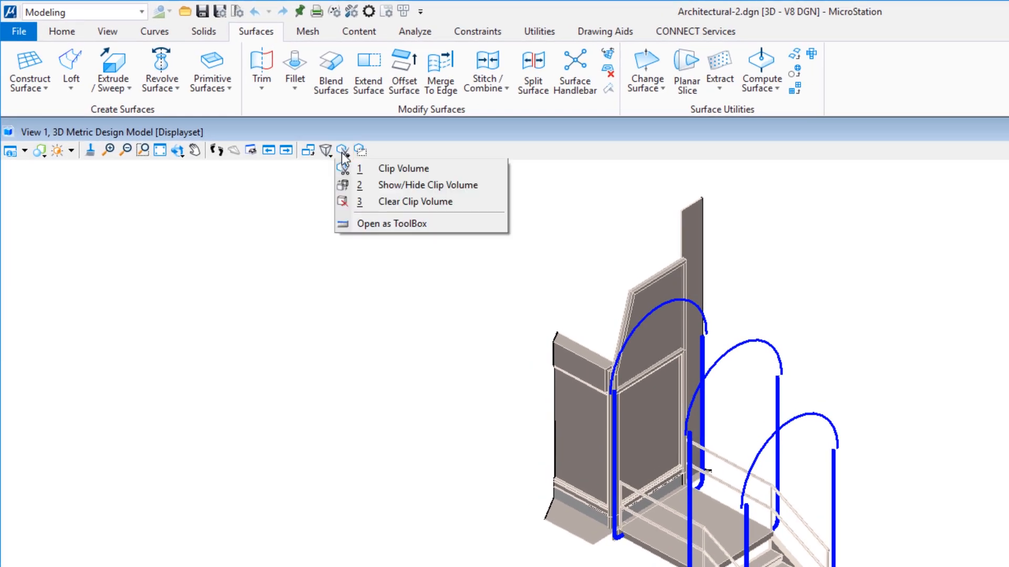
click(377, 224)
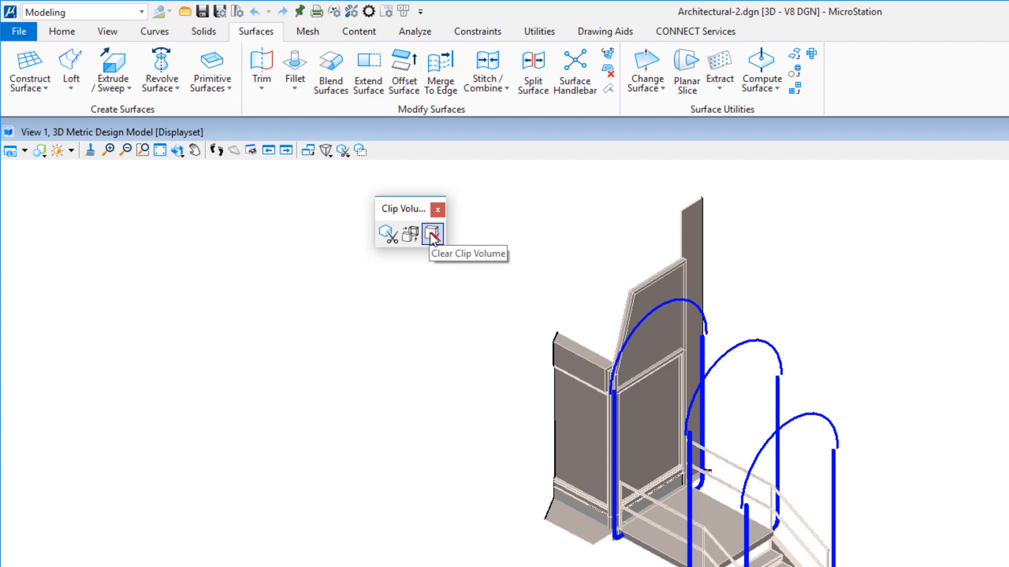
click(431, 234)
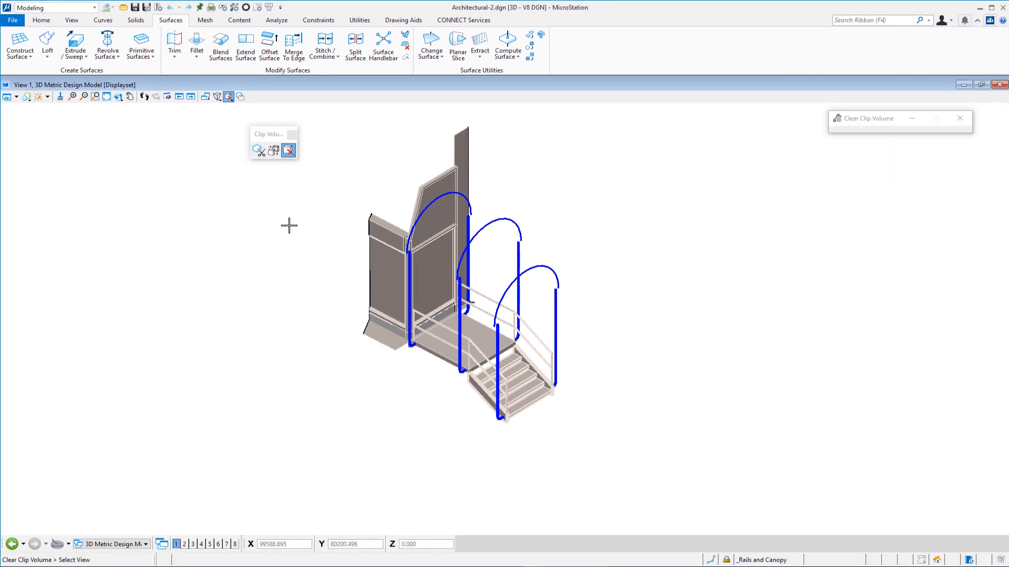
click(281, 261)
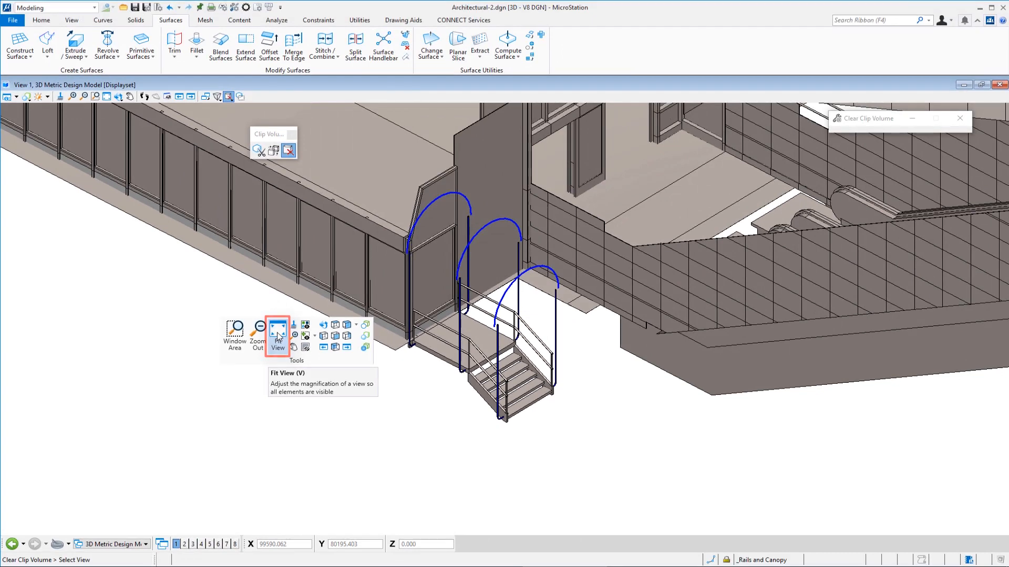
Step: Fit the entire station model in View 1 and set it to the Top view at the exterior staircase with the blue arcs
click(419, 287)
click(279, 337)
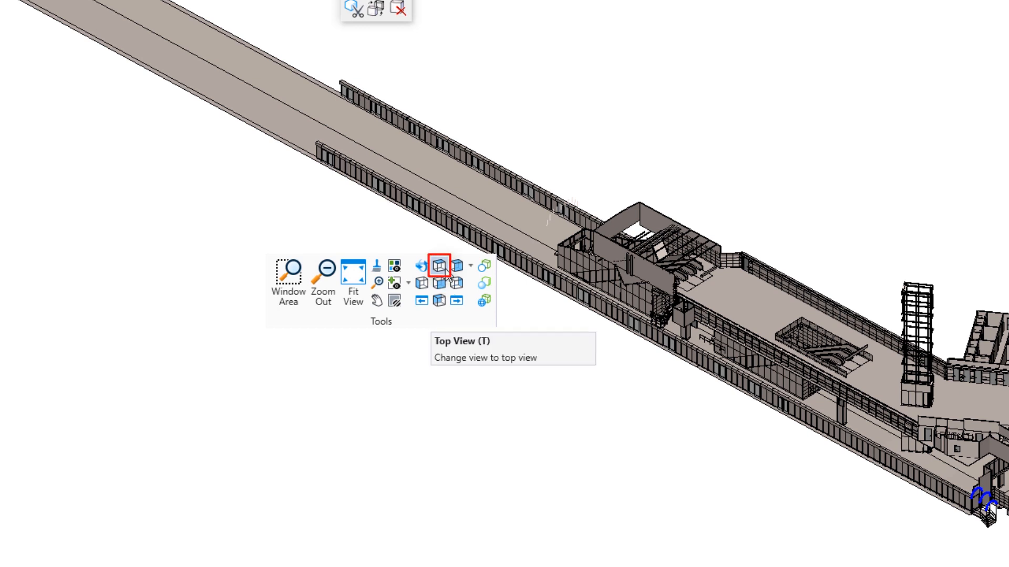
click(439, 266)
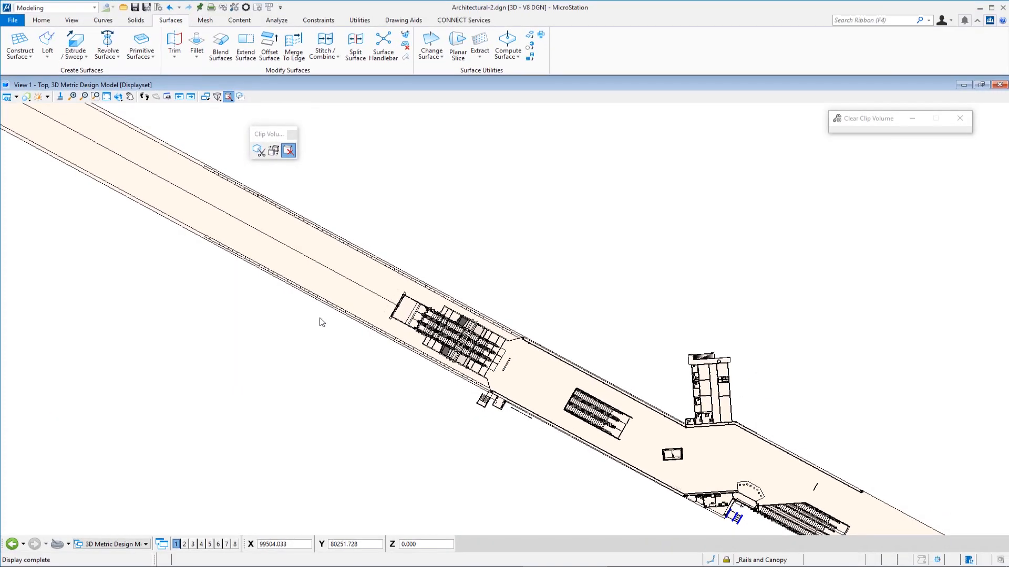
middle_drag(683, 507, 394, 298)
click(288, 151)
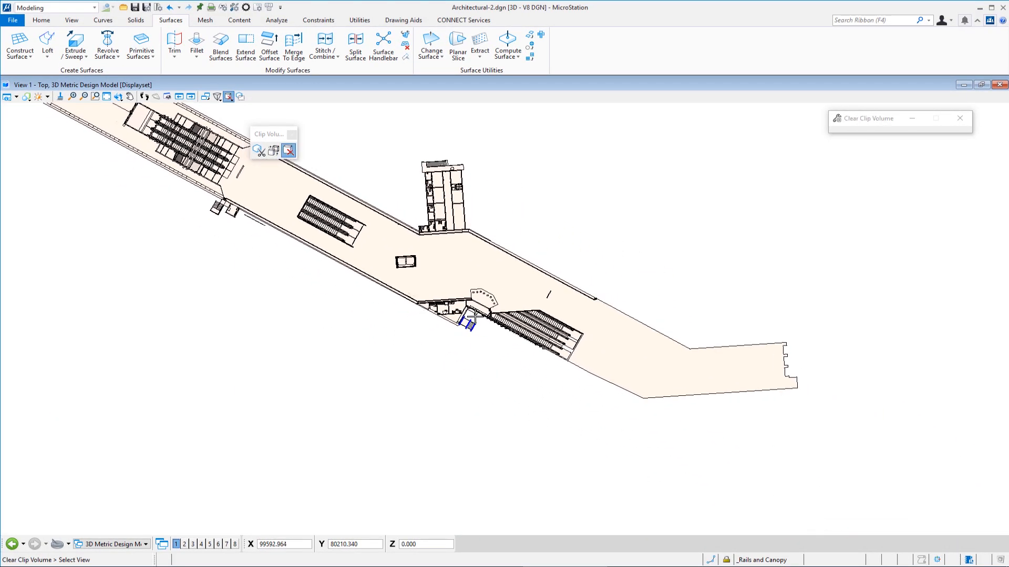
scroll(466, 325, up, 8)
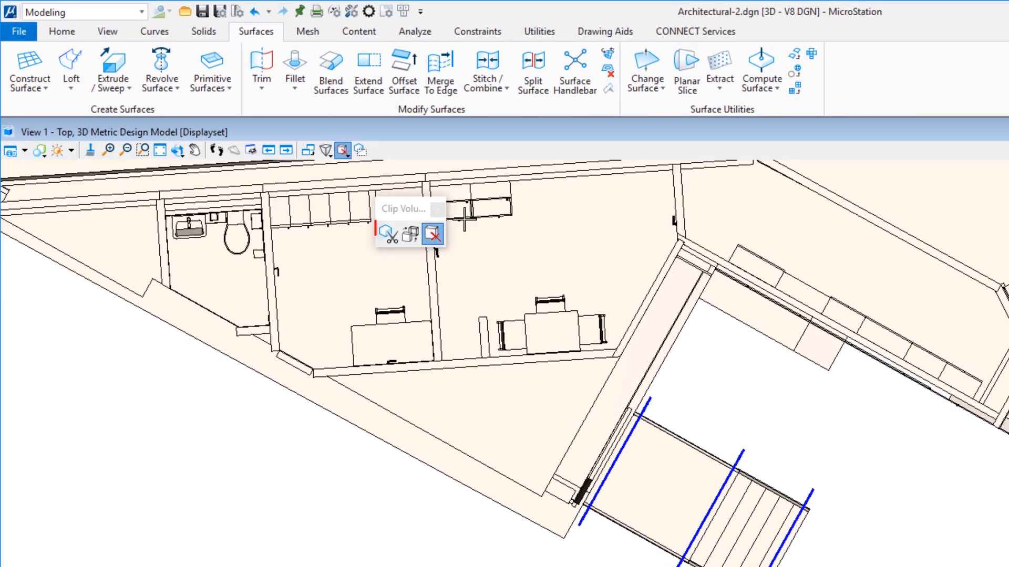
Step: Apply a clip volume by 2 points as a rectangle around the staircase, its landing and the adjoining wall corner
click(391, 235)
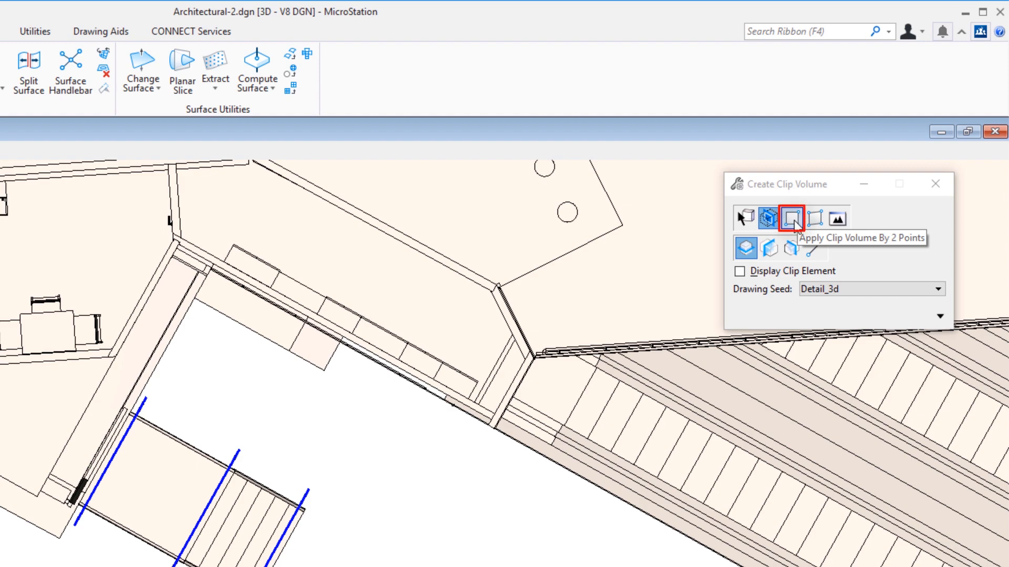
click(794, 220)
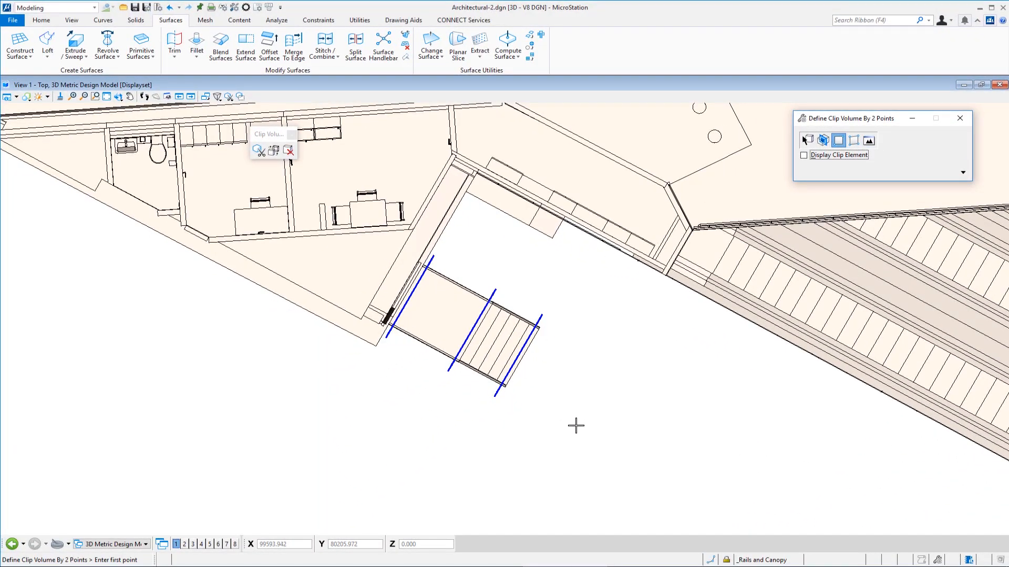
click(575, 427)
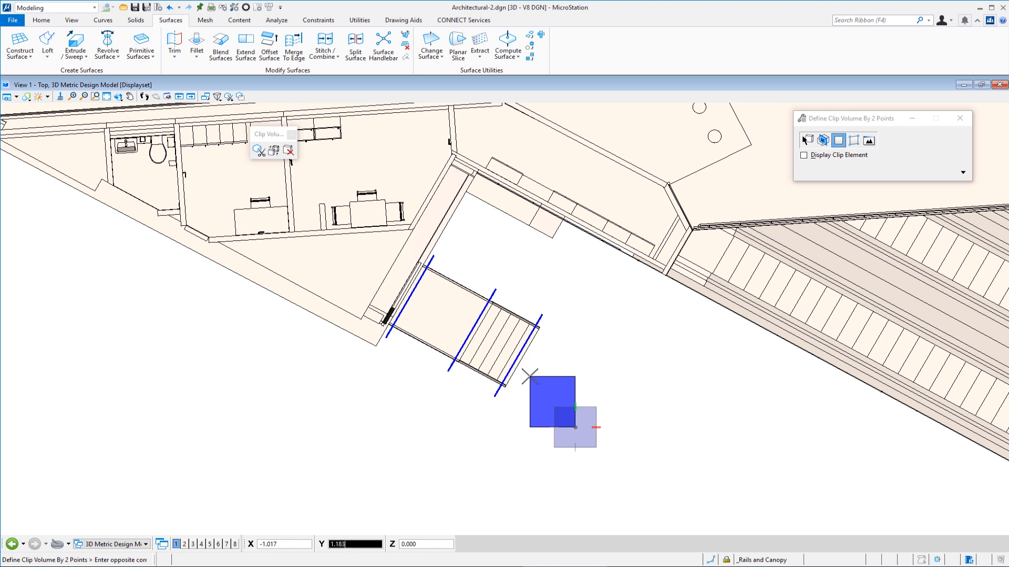
click(326, 245)
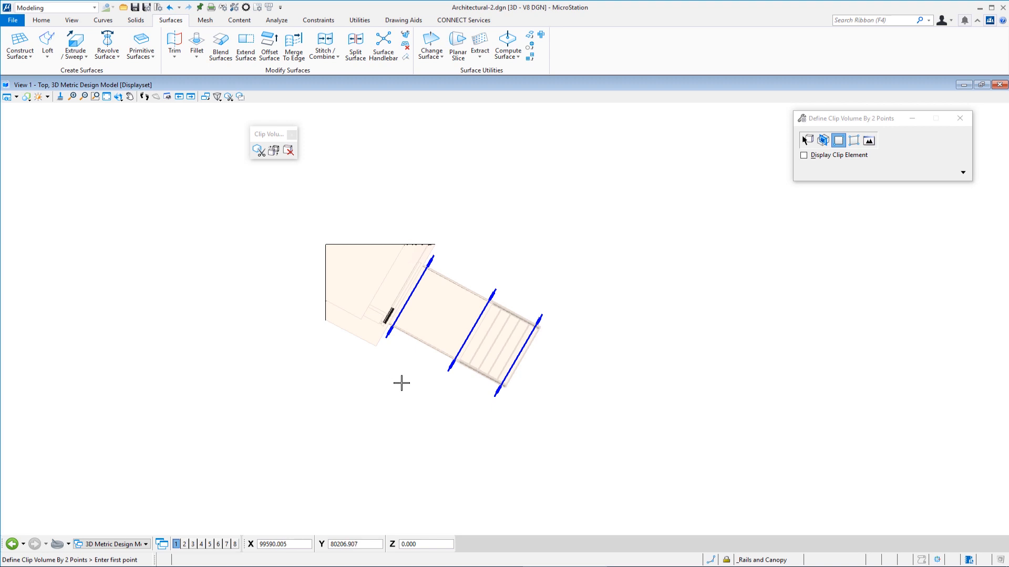
Step: In the Modeling workflow, create a Loft surface through the three blue arcs above the staircase as the canopy
shift+middle_drag(402, 383, 343, 283)
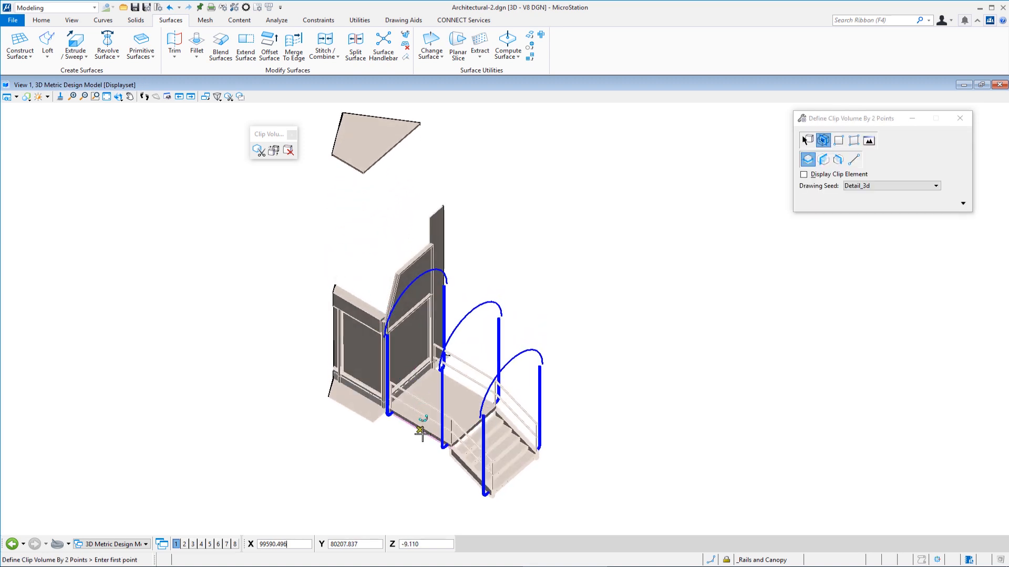
middle_drag(430, 382, 445, 336)
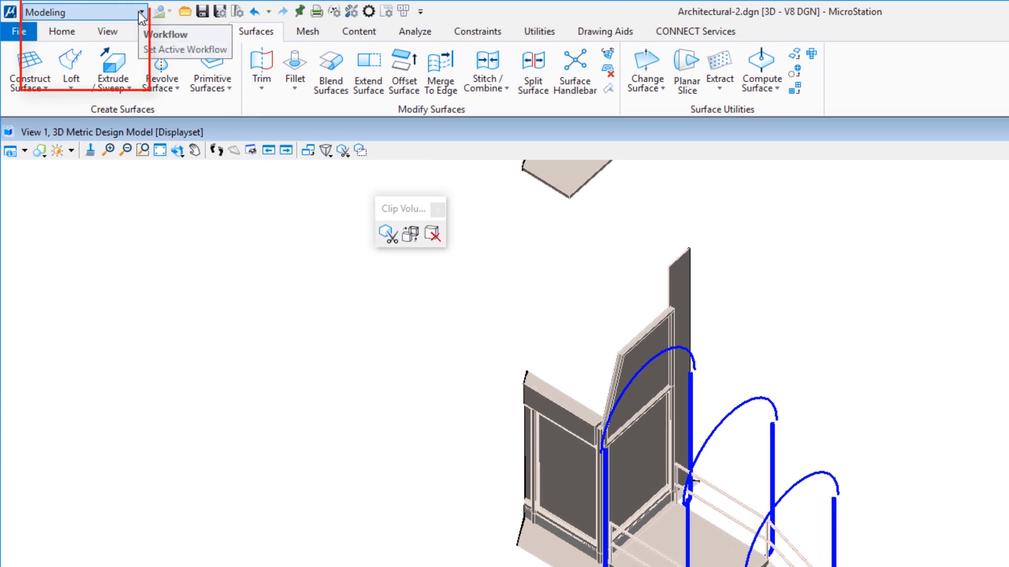
click(141, 12)
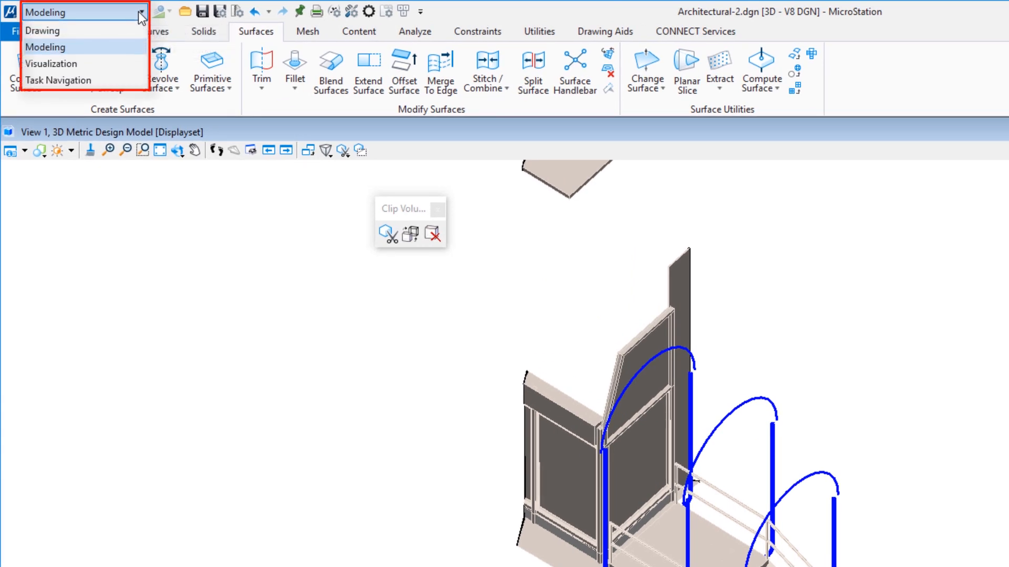
click(128, 54)
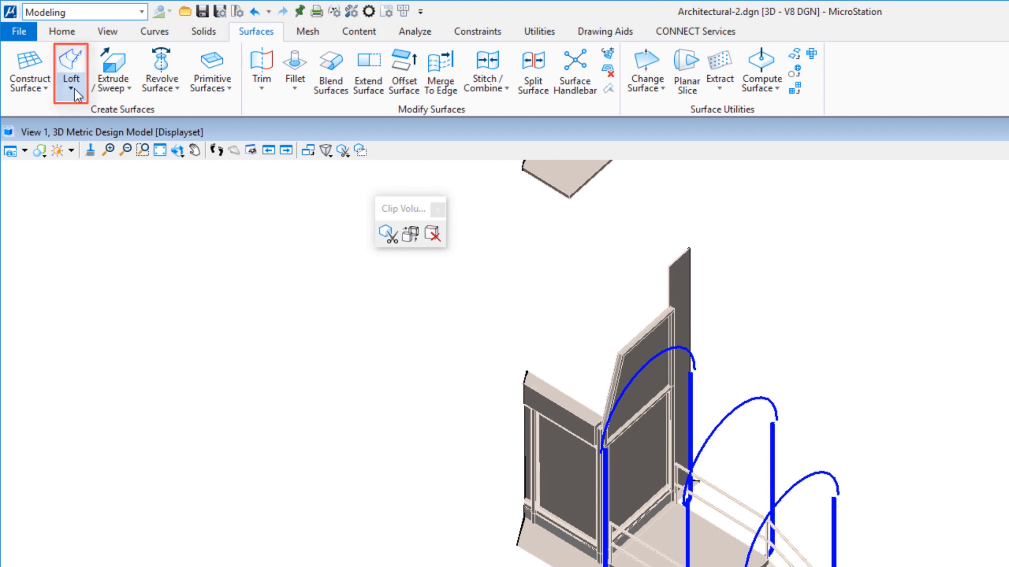
click(74, 89)
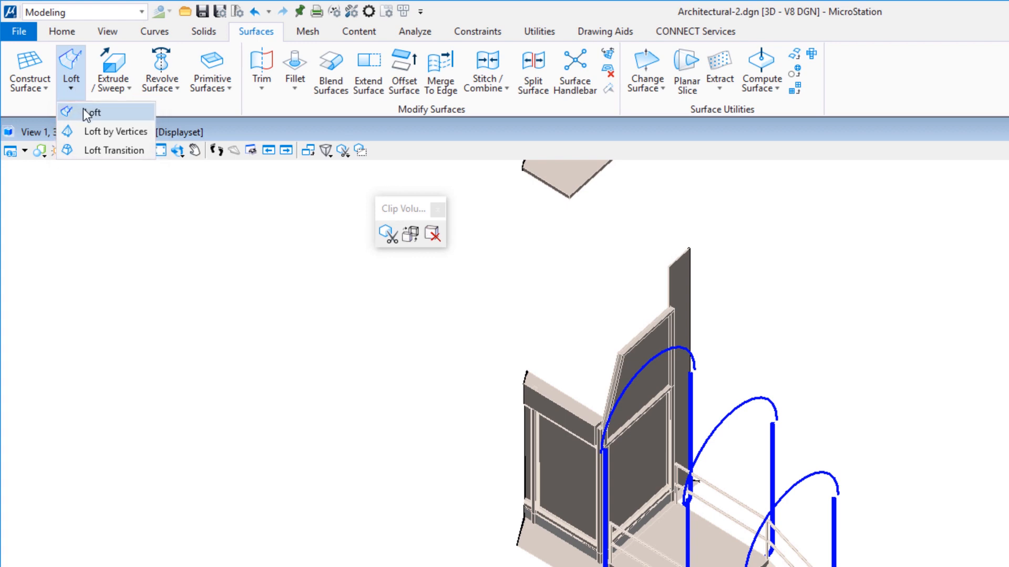
click(84, 112)
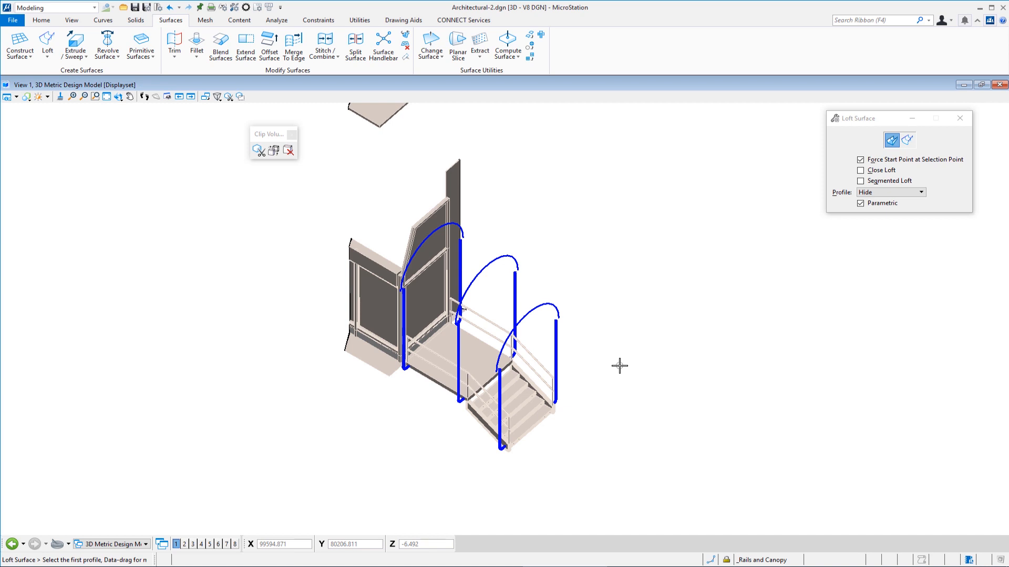
click(574, 373)
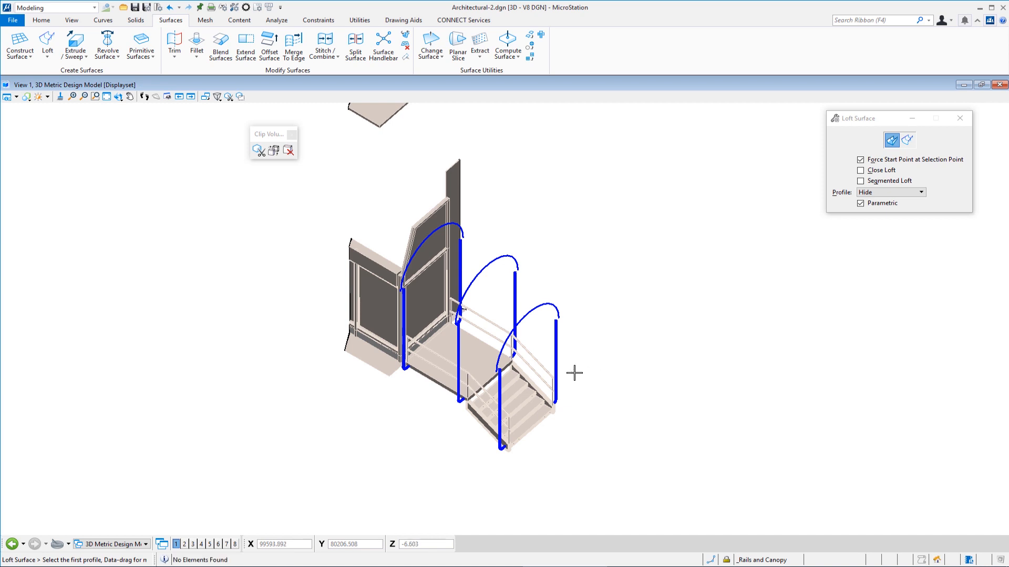
drag(574, 373, 404, 222)
drag(404, 221, 404, 221)
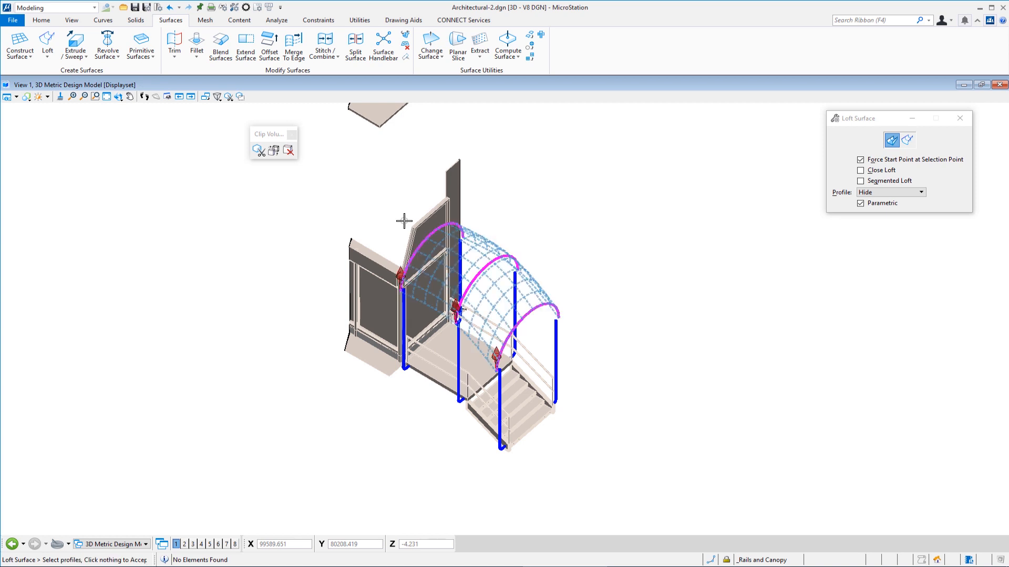
click(555, 264)
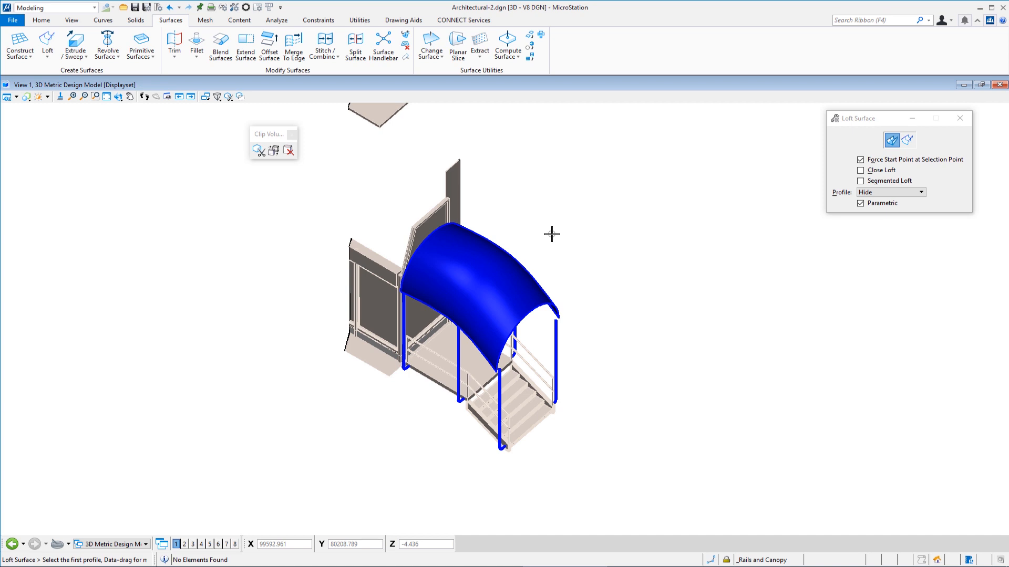
Step: Select the lofted canopy with Element Selection and display the edit handles of its front arc profile over the stairs
key(space)
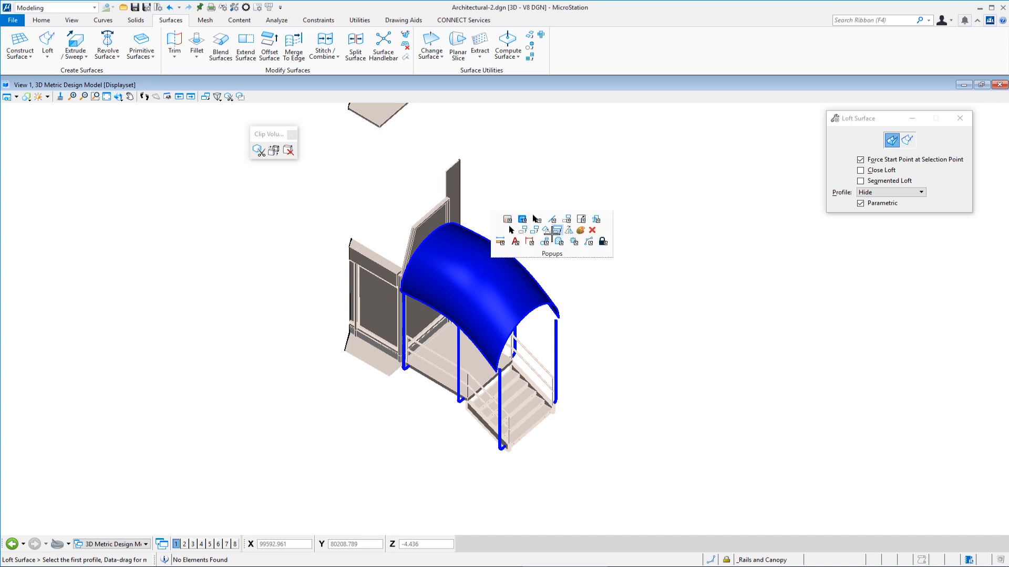
click(510, 231)
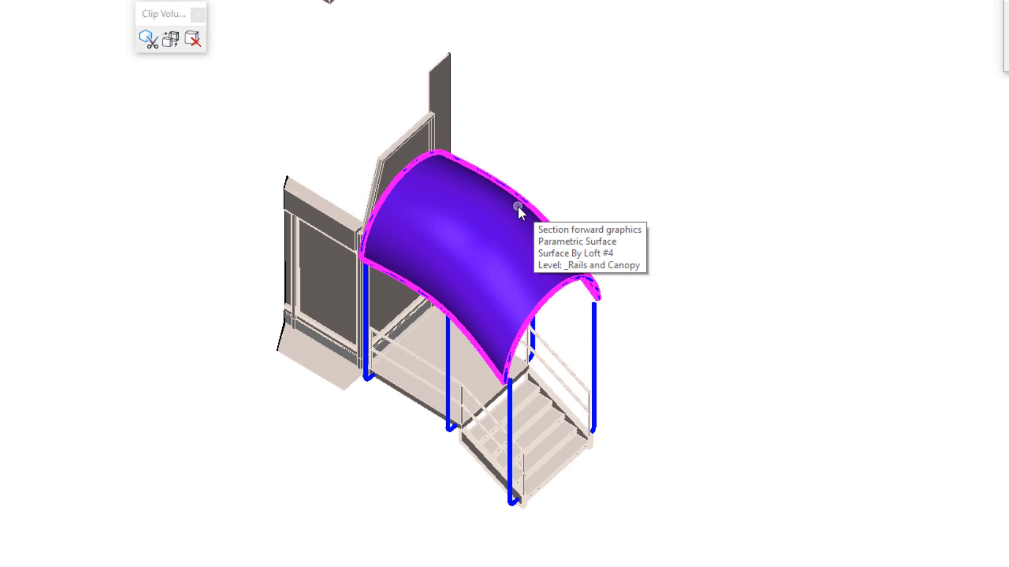
click(517, 205)
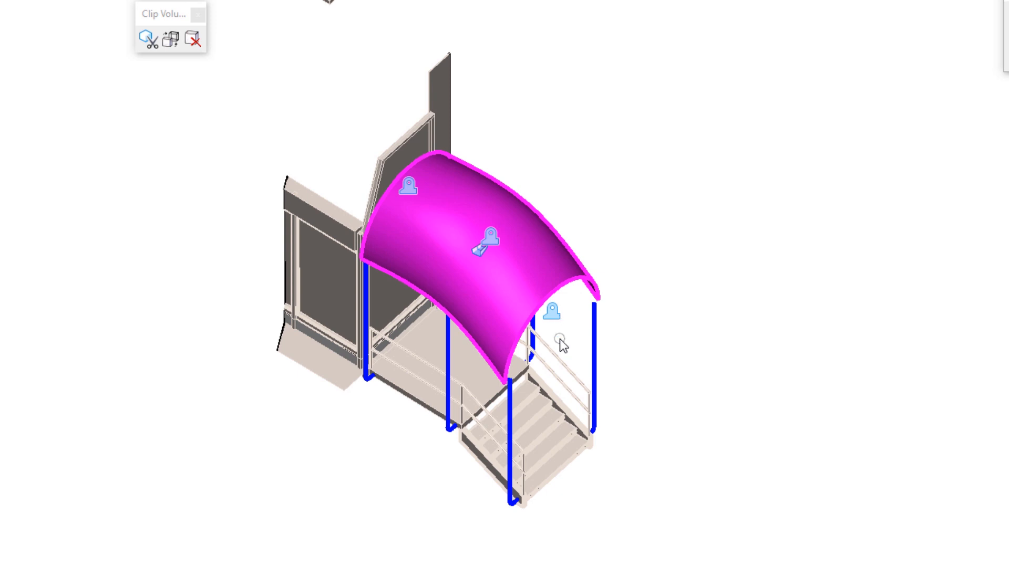
scroll(560, 338, up, 3)
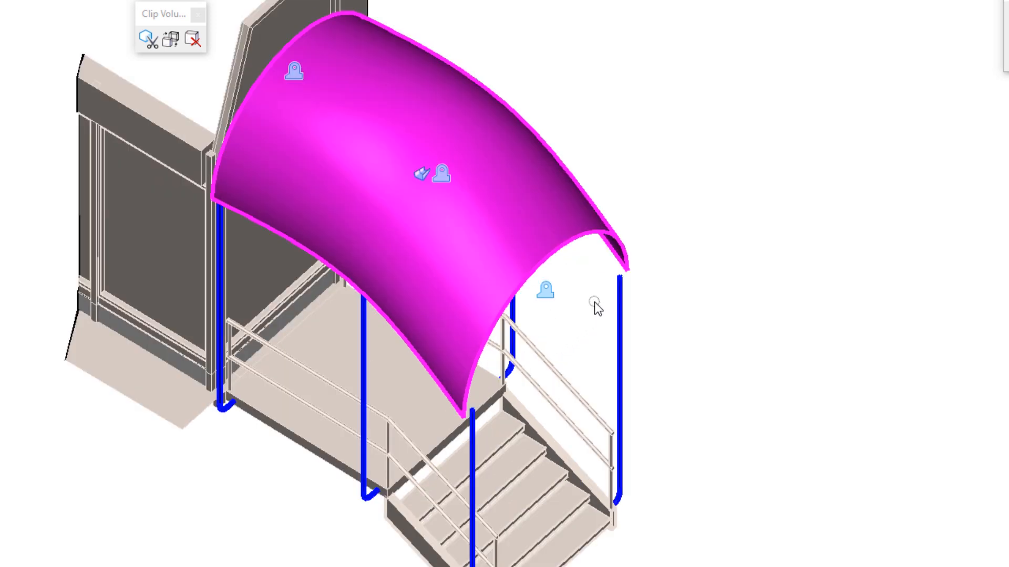
click(547, 292)
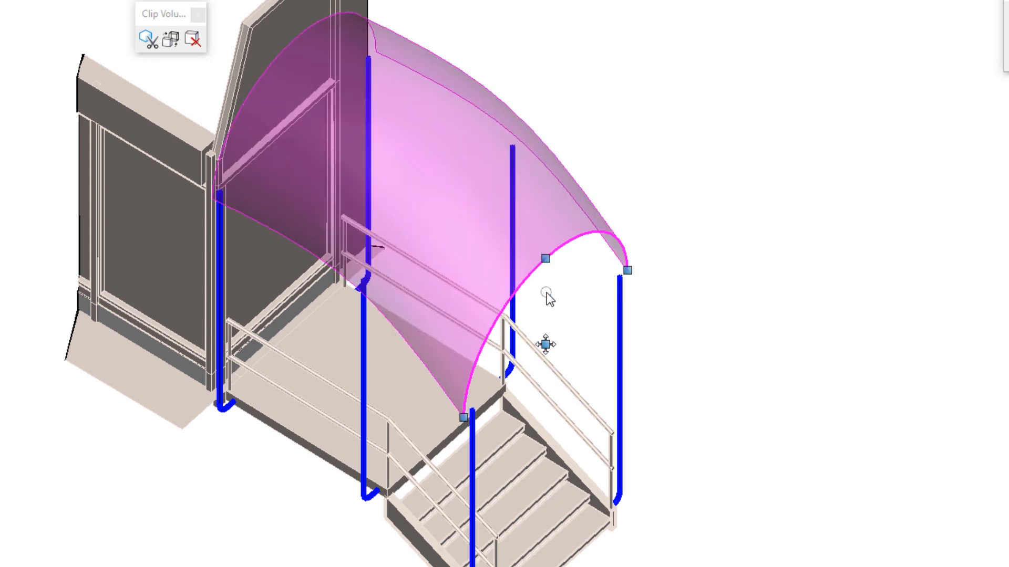
scroll(557, 310, up, 4)
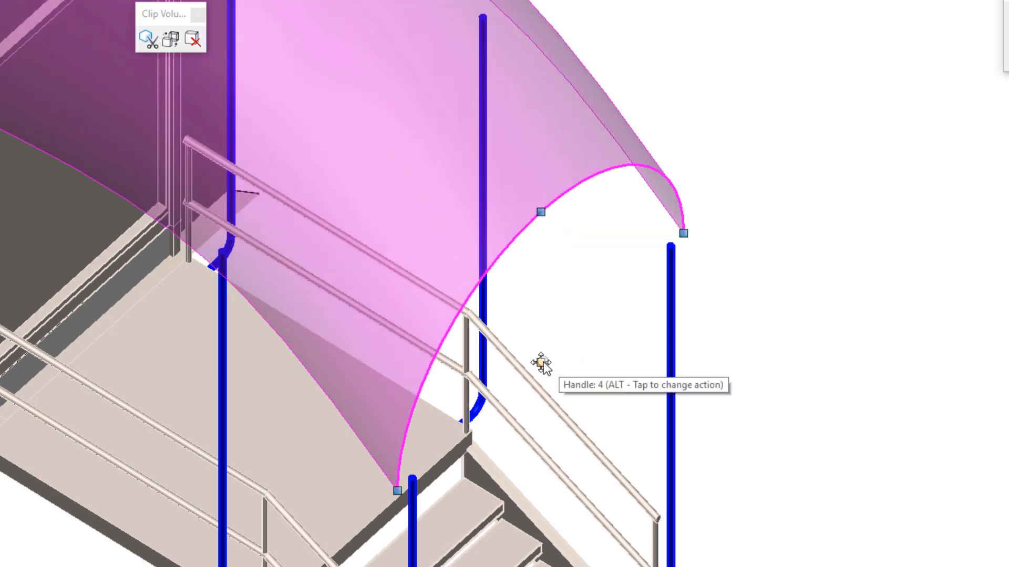
Step: Move the canopy's front arc profile outward 0.2 over the stairs with AccuDraw rotated to the staircase, and deselect the canopy
click(541, 362)
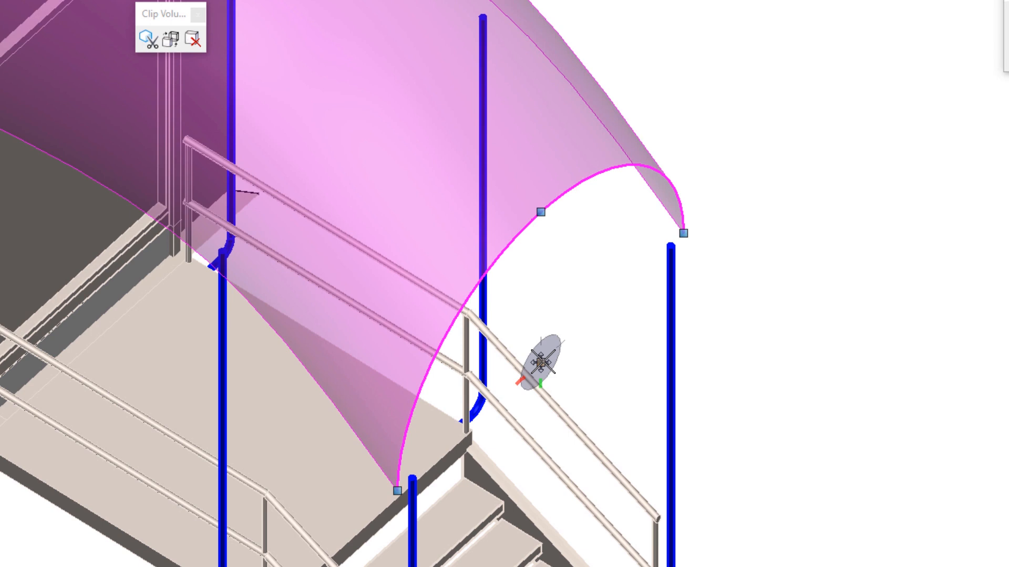
drag(541, 362, 562, 370)
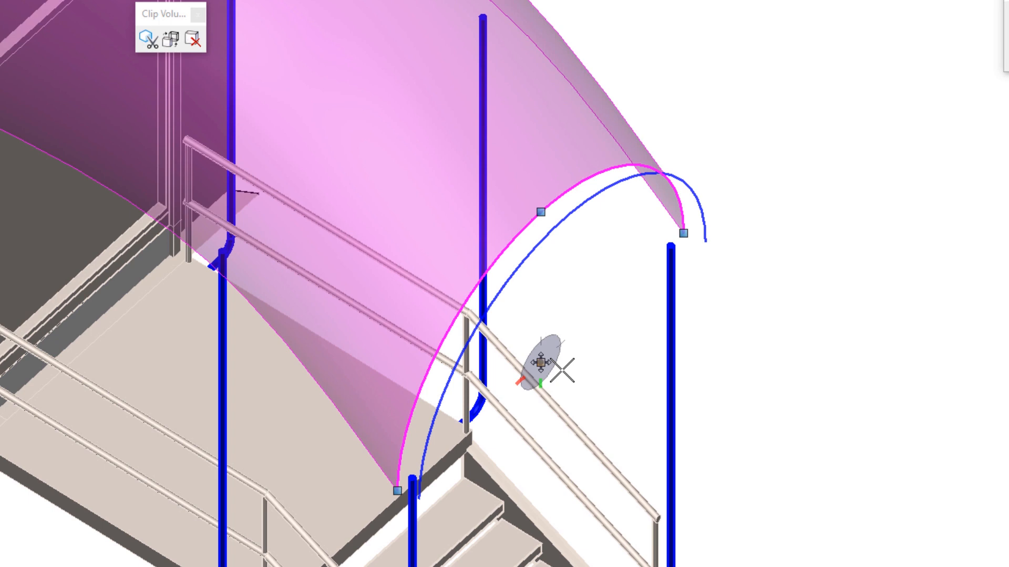
key(Delete)
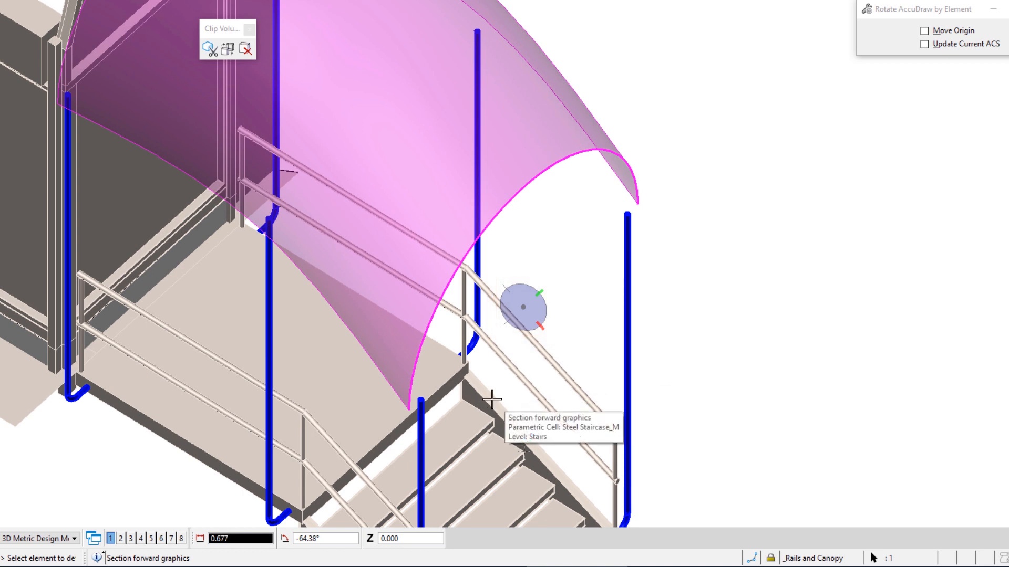
click(492, 400)
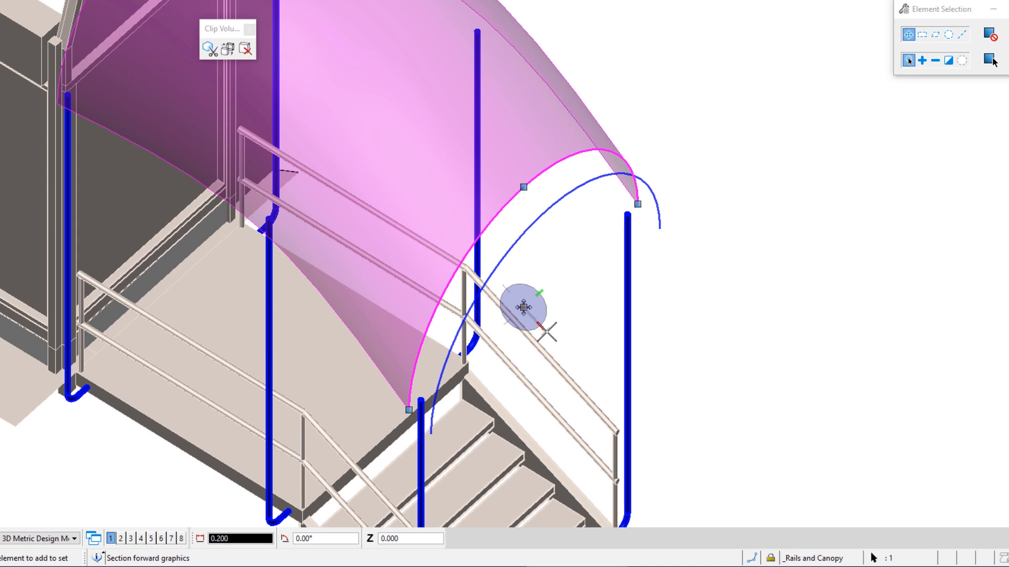
key(BackSpace)
text(.2)
click(550, 337)
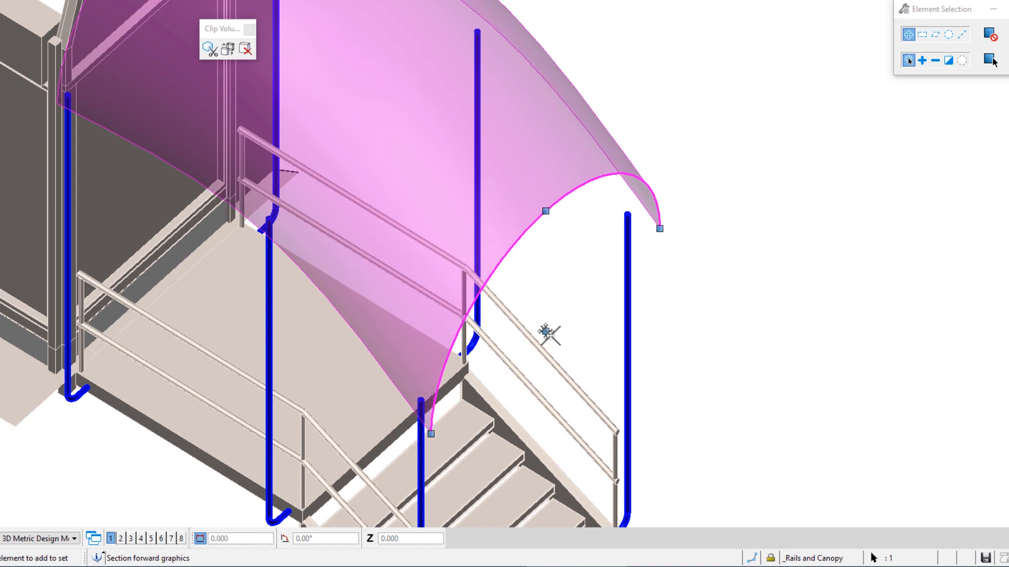
click(586, 366)
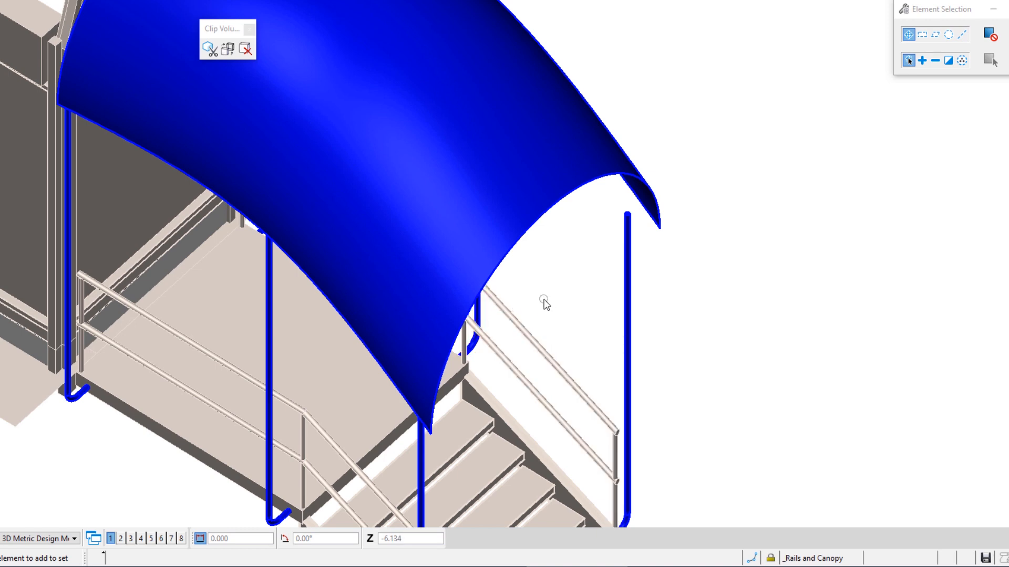
Step: Select the lofted canopy and display the edit handles of its rear arc profile at the building wall
shift+middle_drag(543, 300, 606, 275)
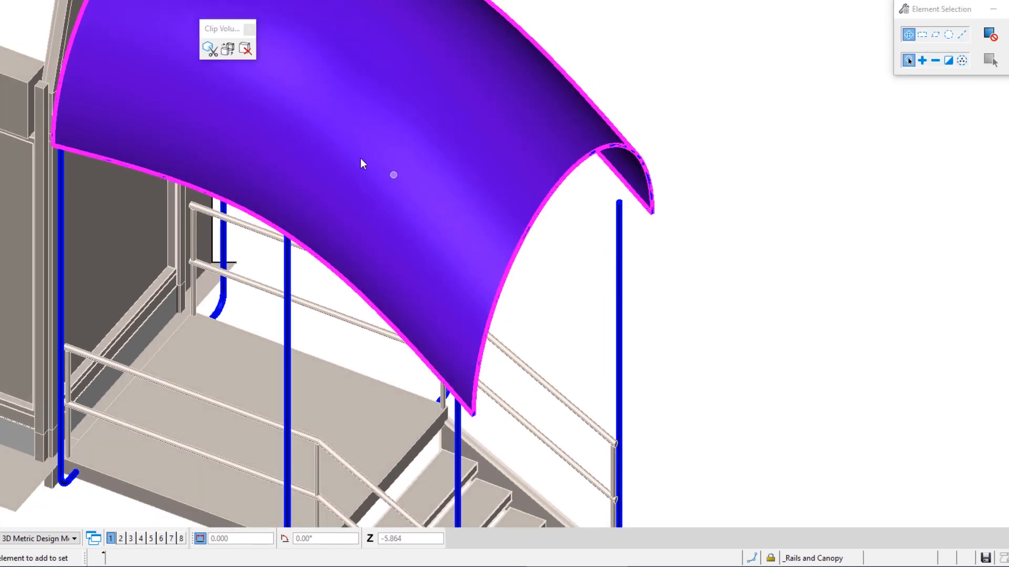
middle_drag(338, 130, 619, 354)
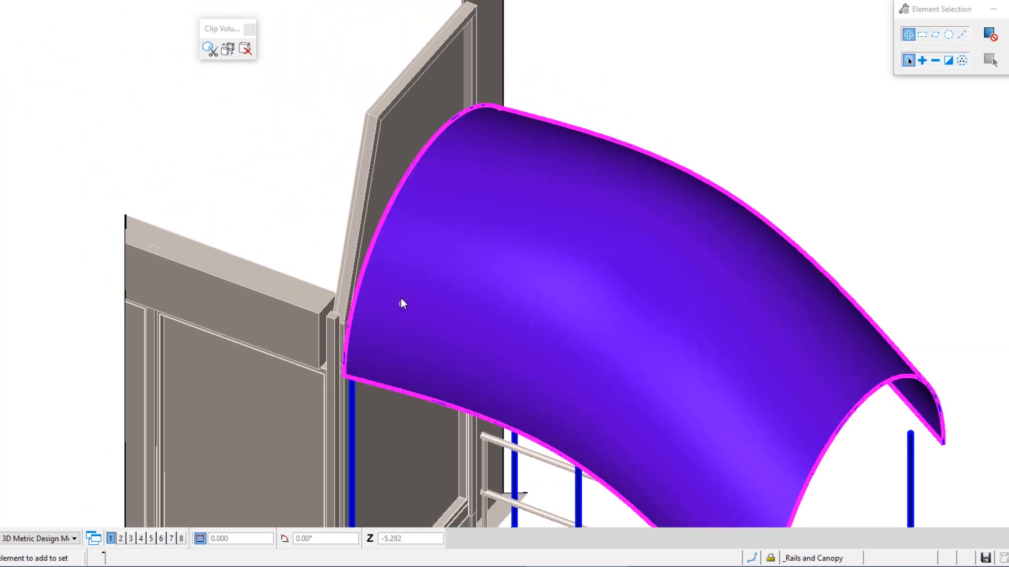
shift+middle_drag(406, 293, 352, 296)
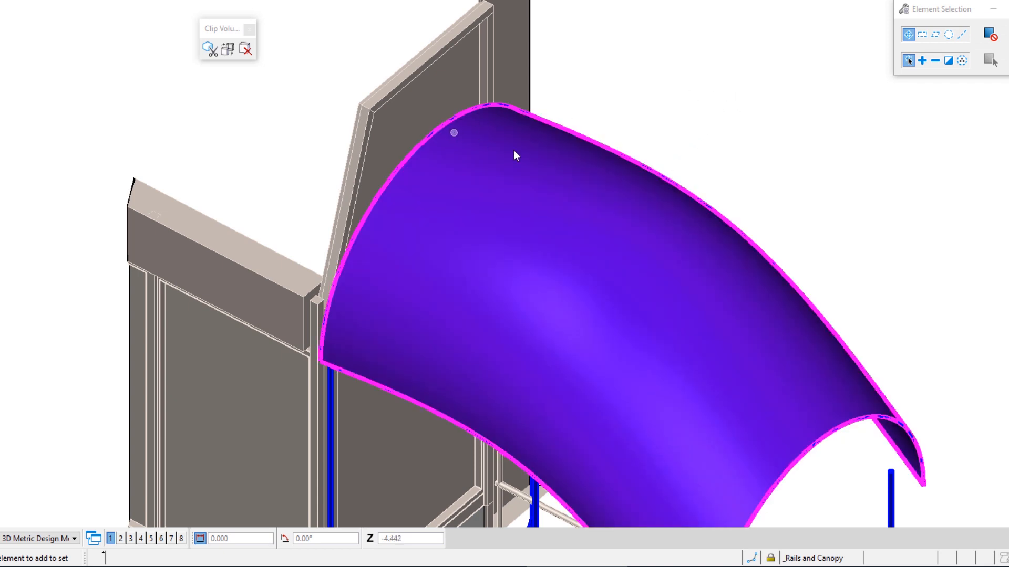
click(438, 135)
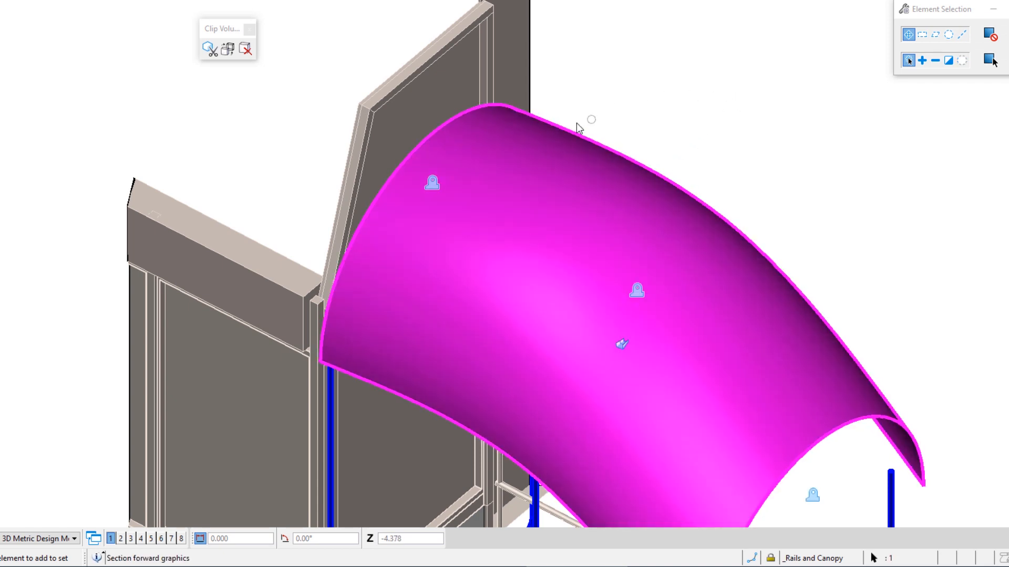
click(432, 187)
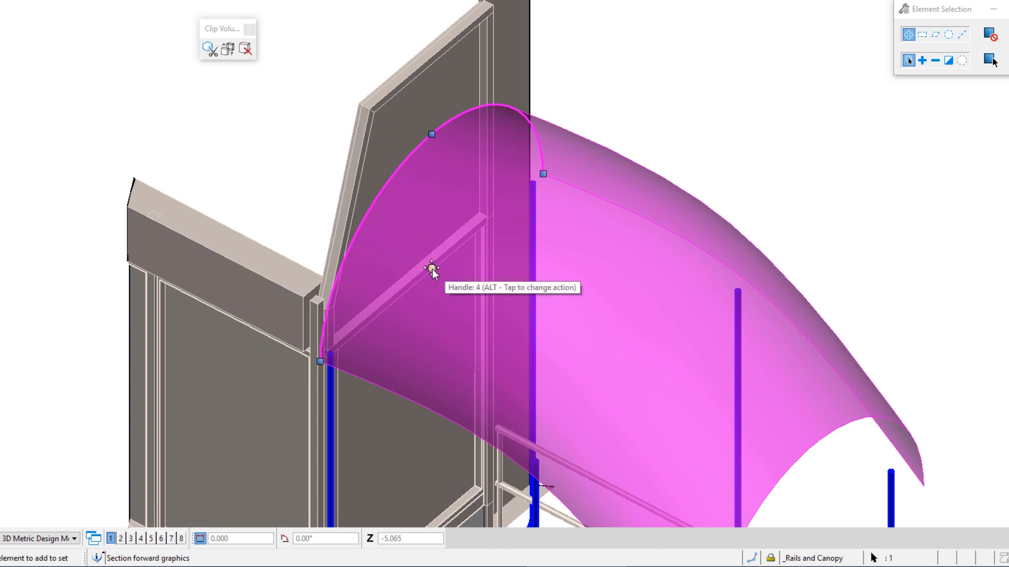
Step: Move the canopy's rear arc profile straight back into the wall in AccuDraw's top orientation, snapping to the frame, and deselect the canopy
scroll(431, 271, up, 2)
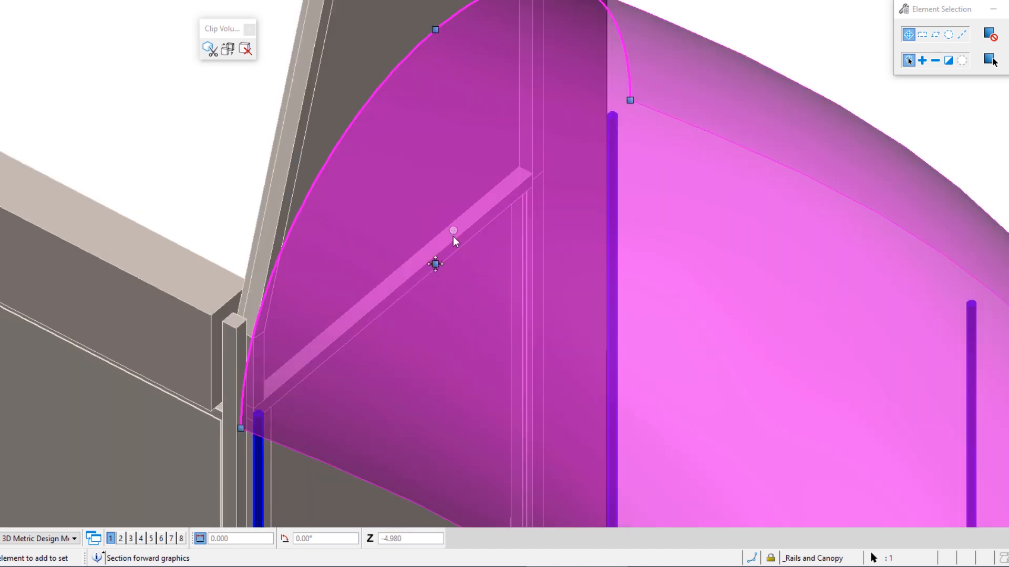
click(436, 265)
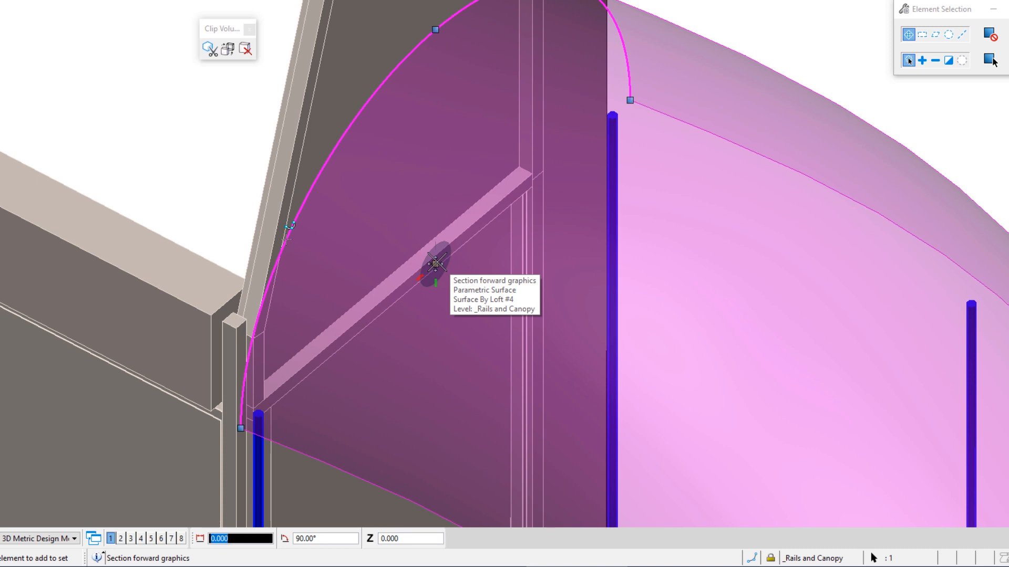
key(t)
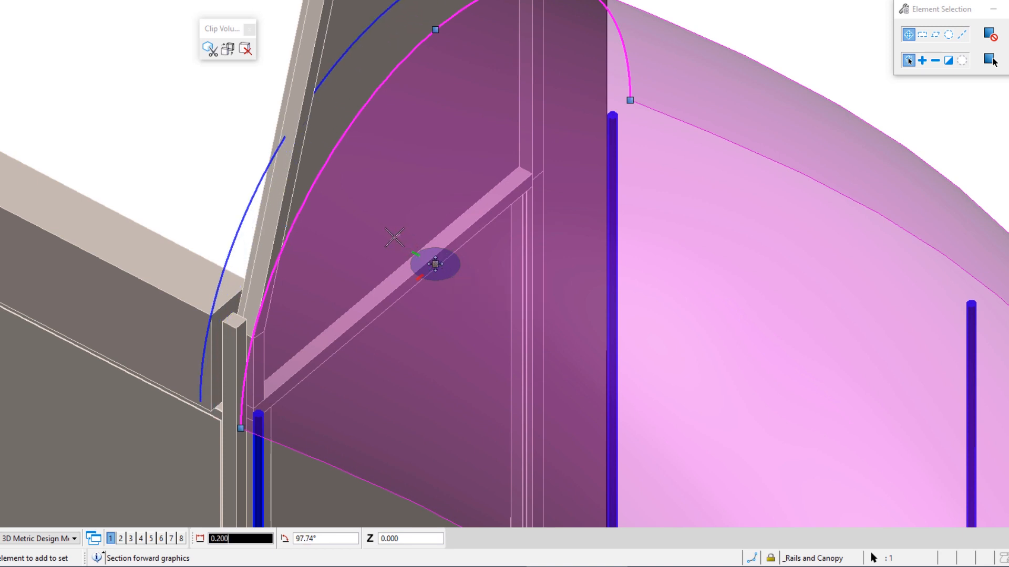
text(0.150)
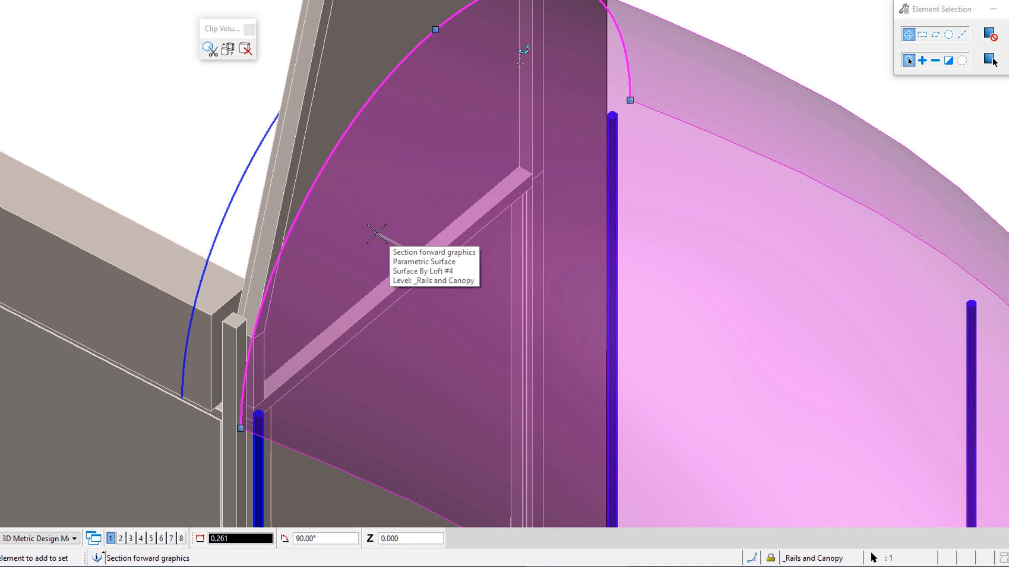
key(Return)
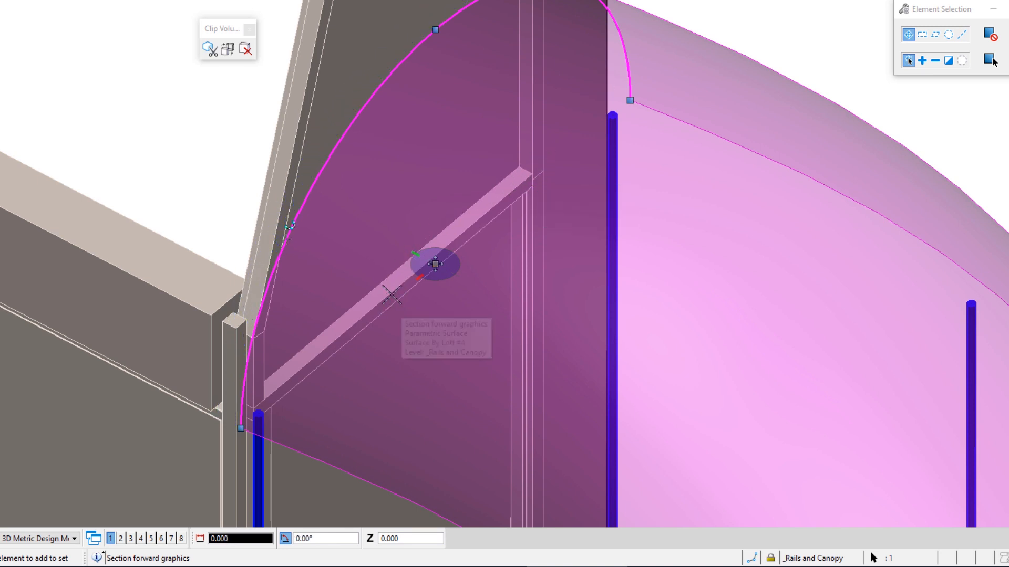
shift+middle_drag(391, 295, 429, 277)
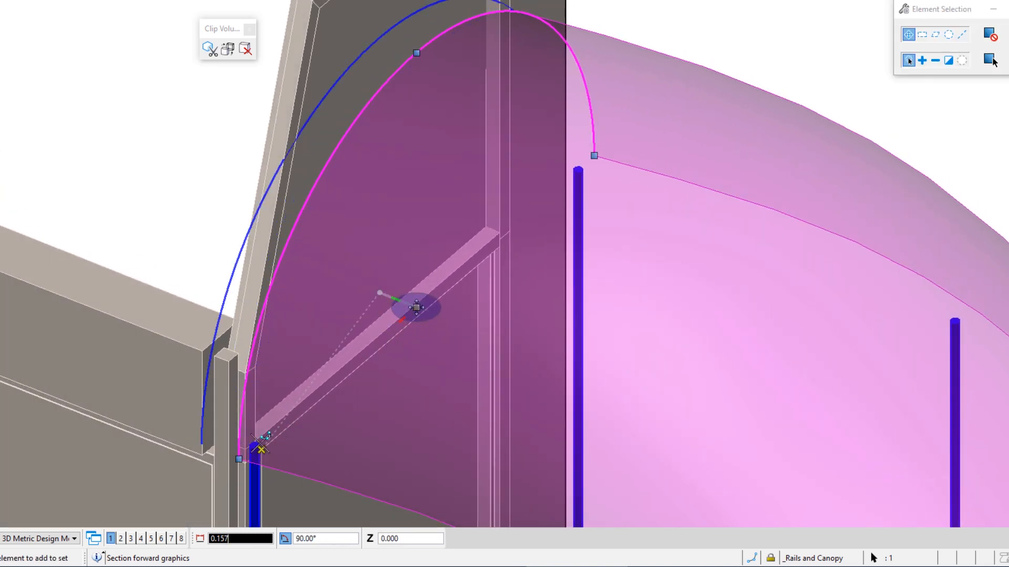
click(255, 405)
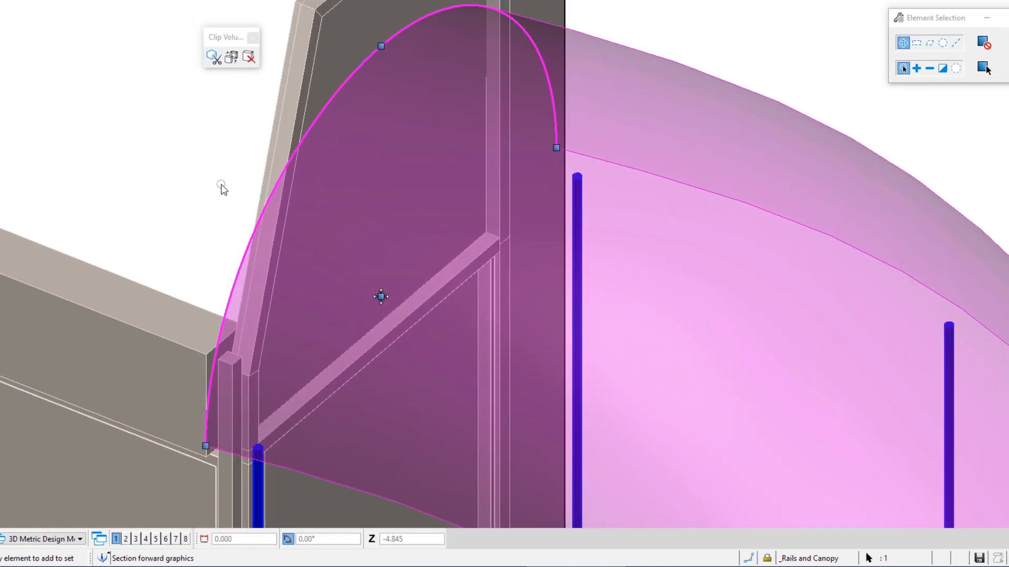
click(220, 182)
click(338, 288)
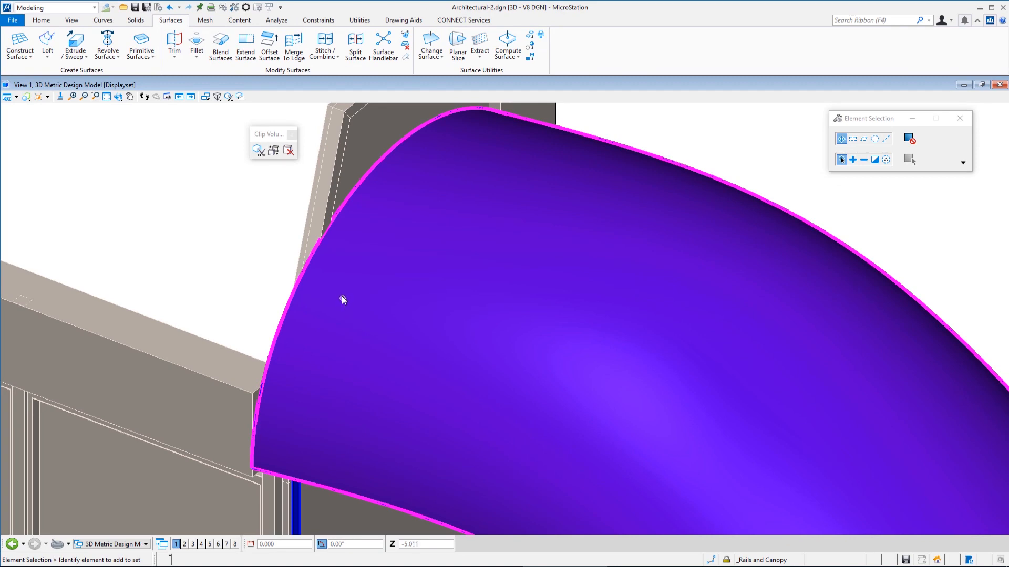
shift+middle_drag(341, 297, 476, 282)
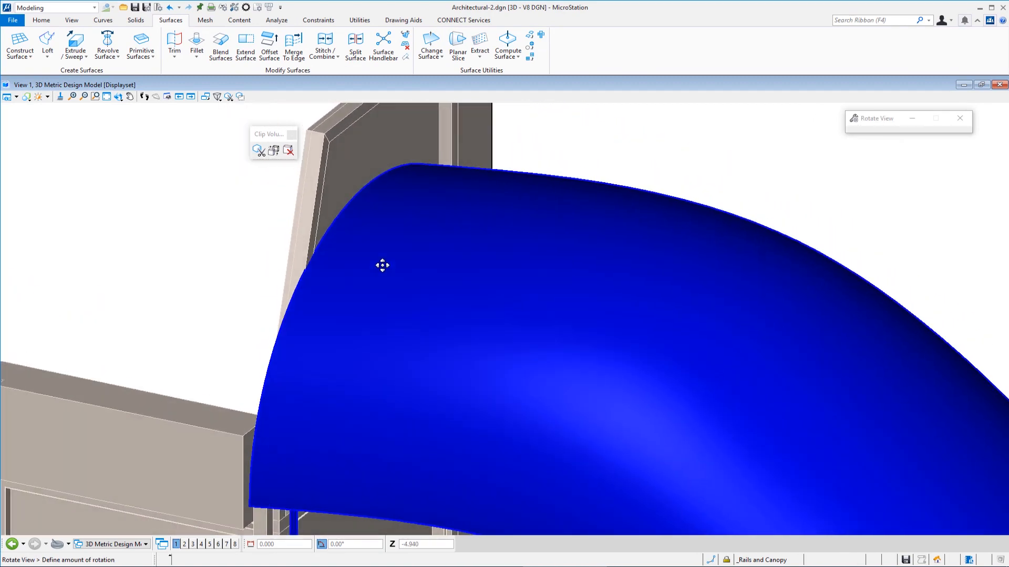
right_click(366, 277)
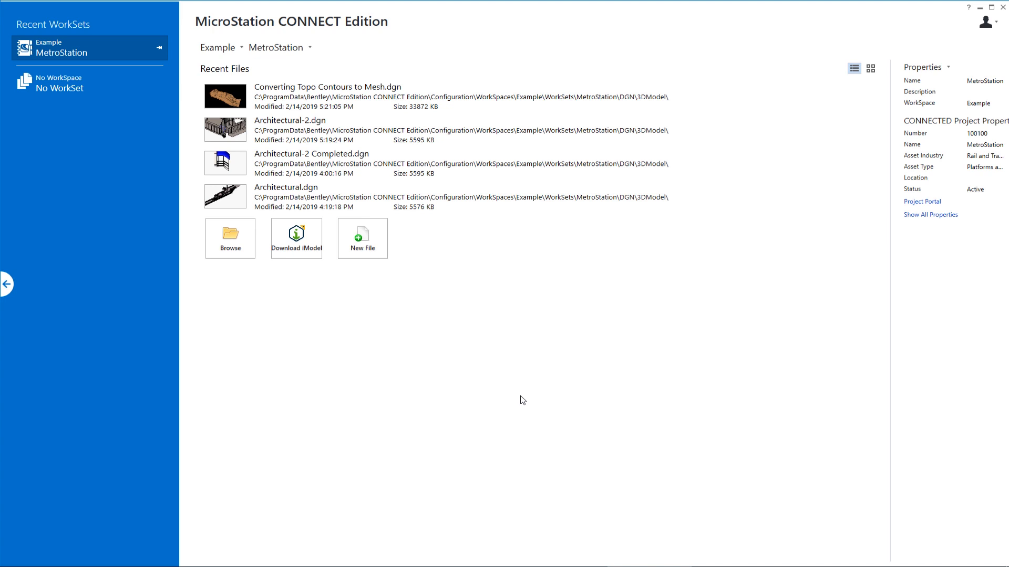
Step: Open Converting Topo Contours to Mesh.dgn, select all contour lines in View 1 to highlight them, and clear the selection
click(261, 106)
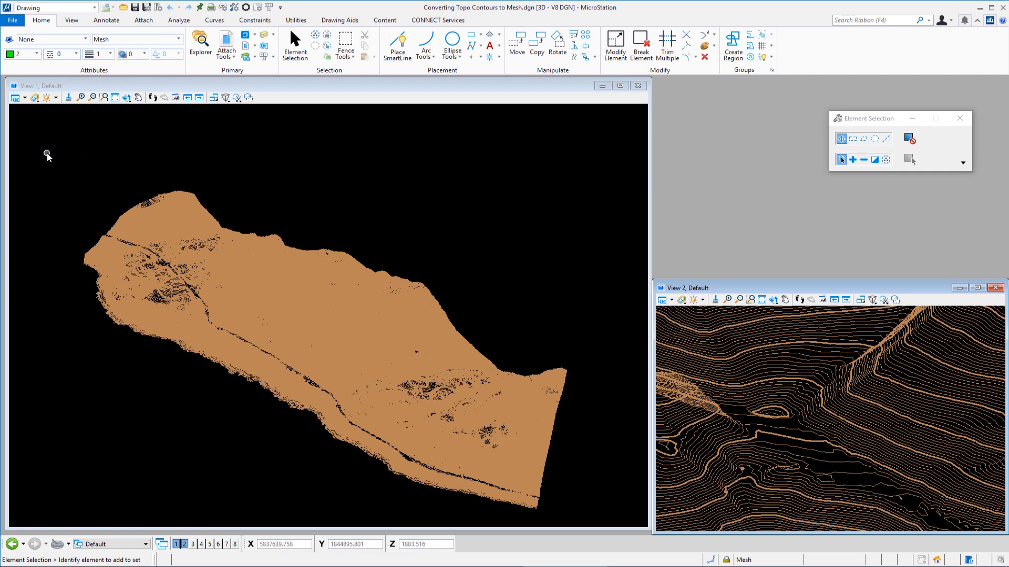
drag(46, 153, 583, 523)
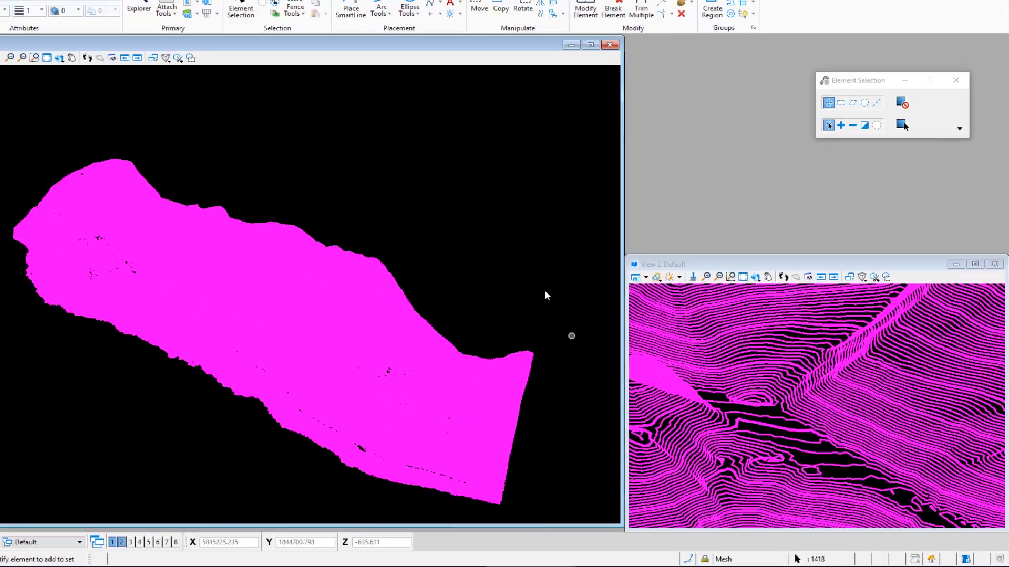
click(481, 239)
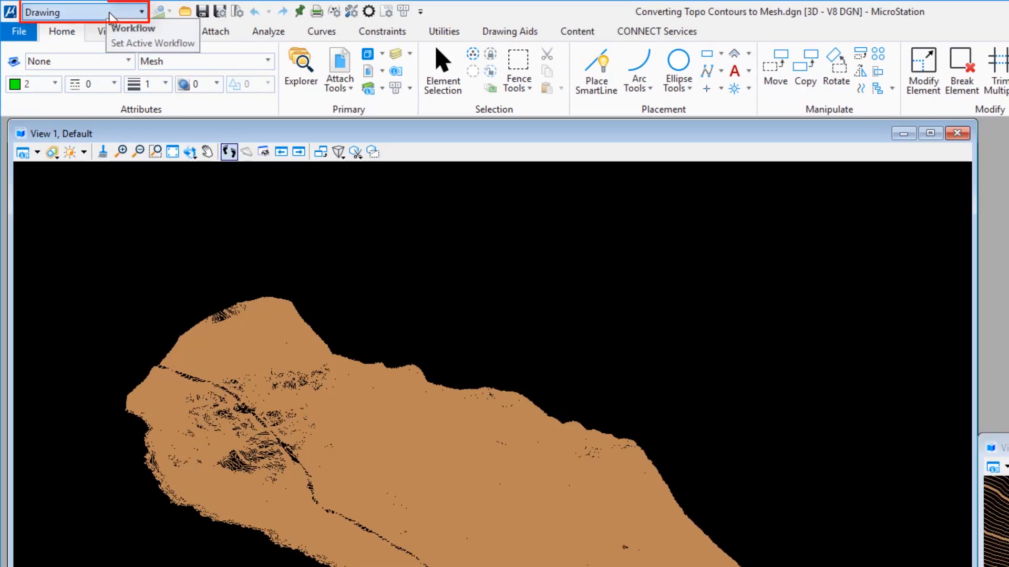
Step: In the Modeling workflow, create a terrain mesh with Mesh from Contours by enclosing all contour lines in View 1
click(110, 13)
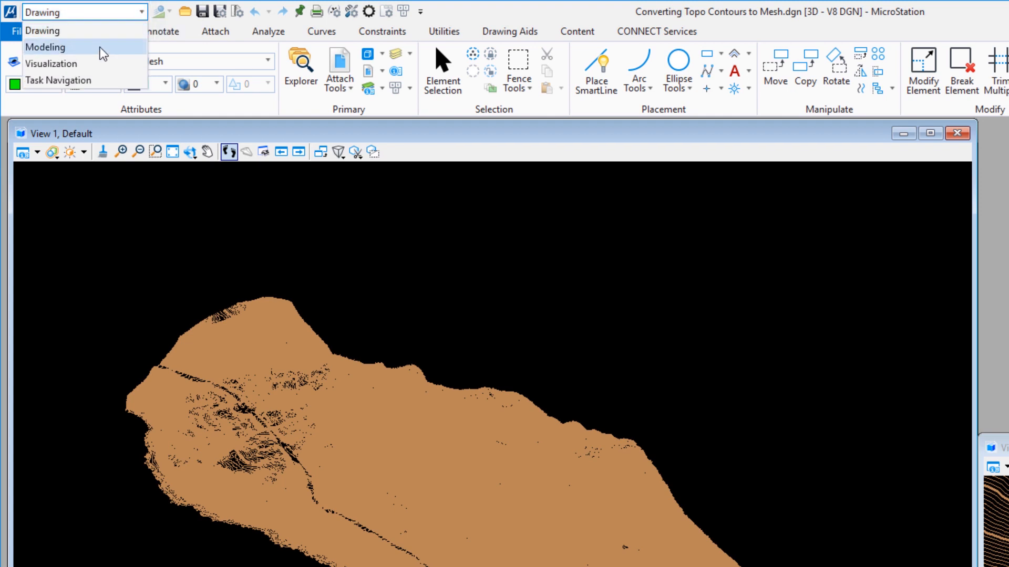
click(98, 49)
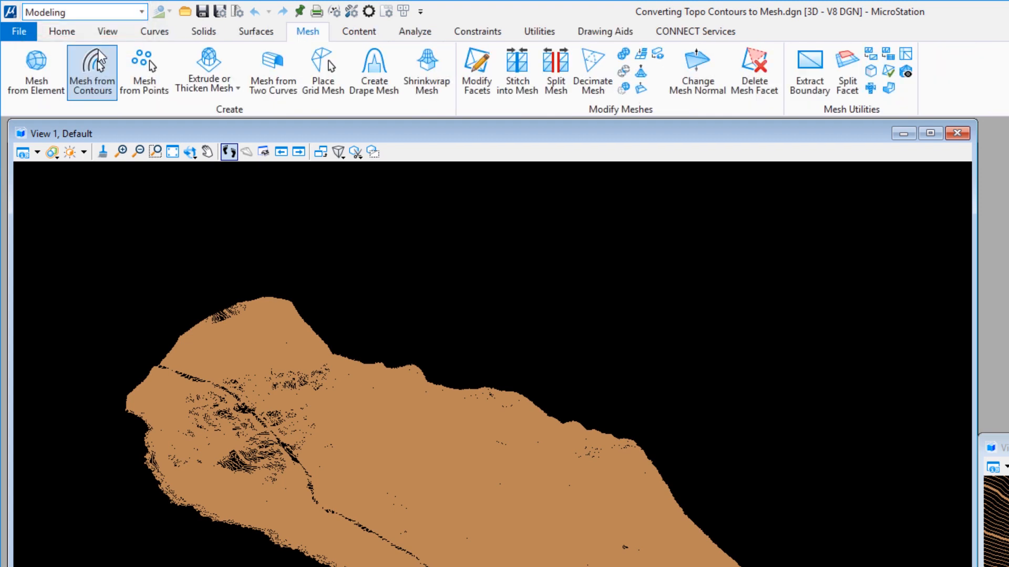
click(207, 152)
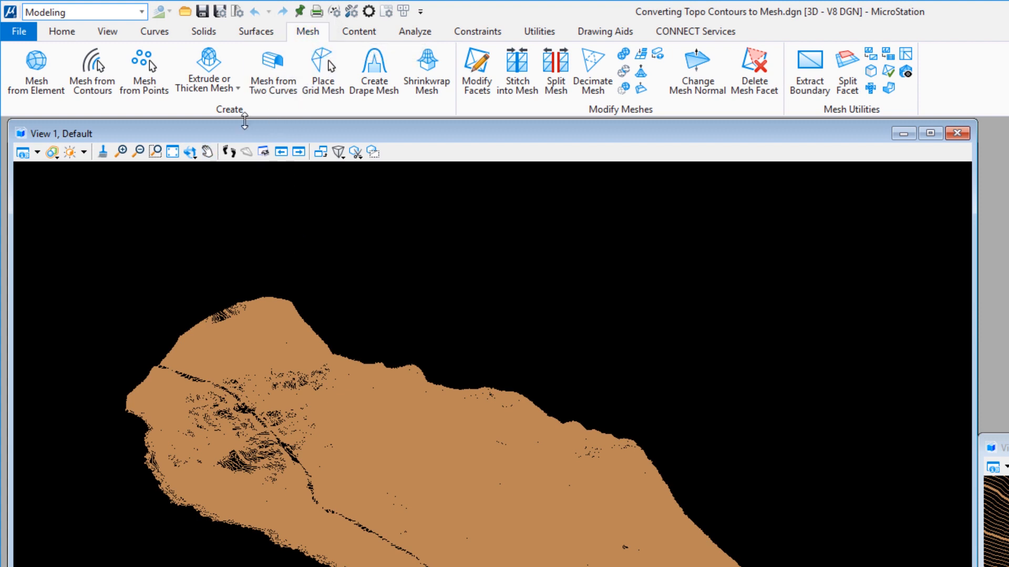
click(90, 90)
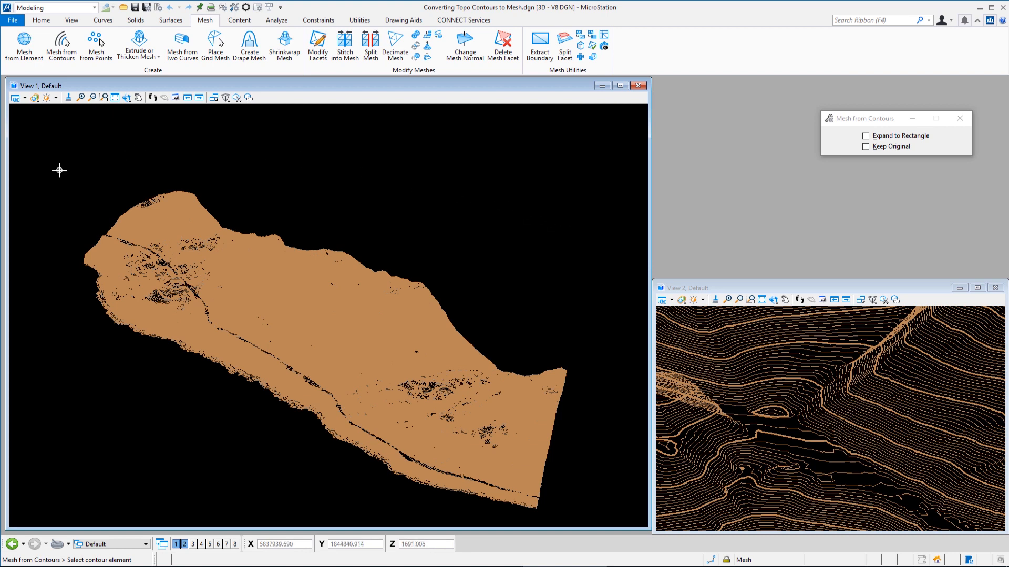
drag(59, 161, 586, 519)
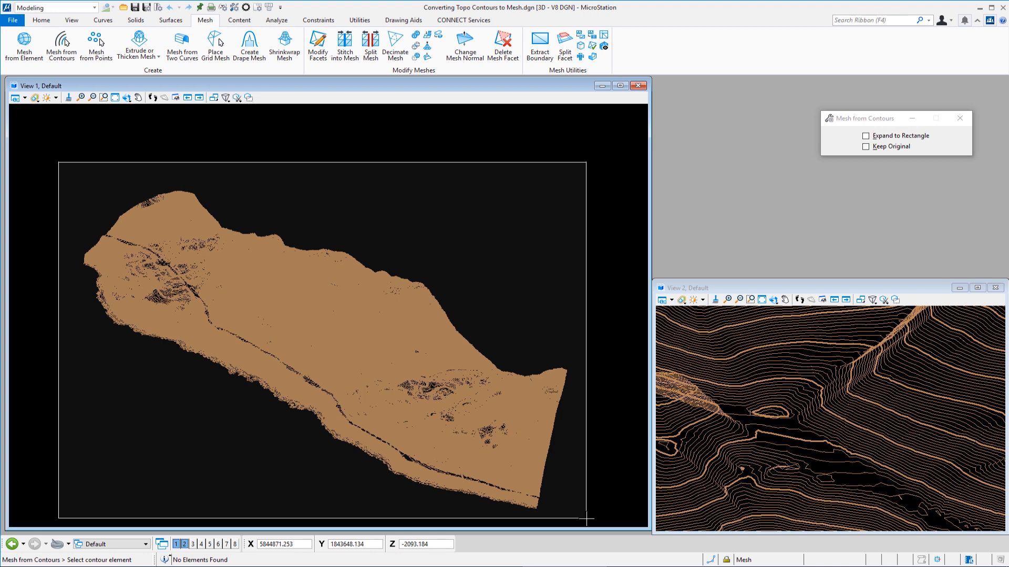
drag(587, 518, 586, 518)
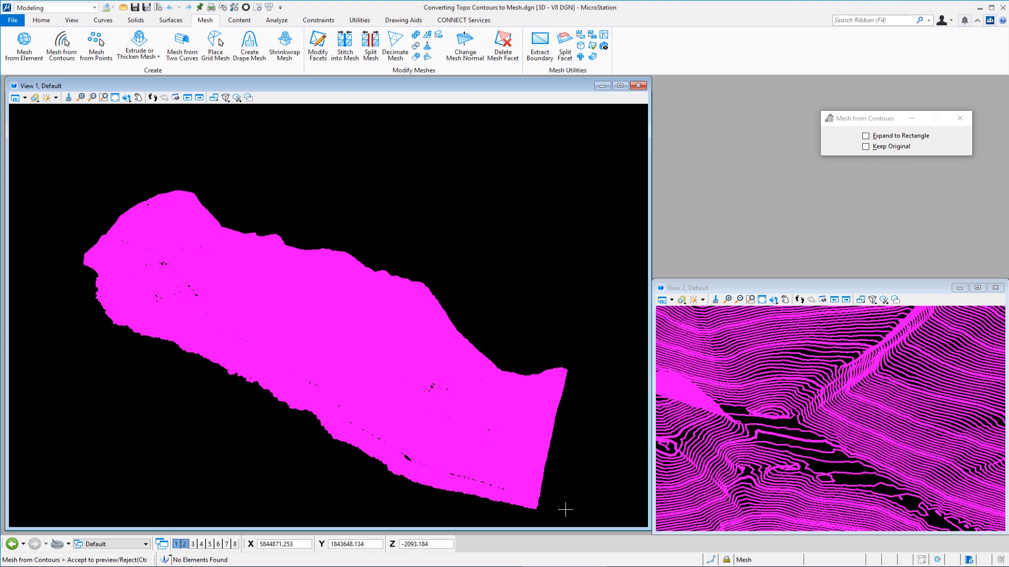
click(300, 456)
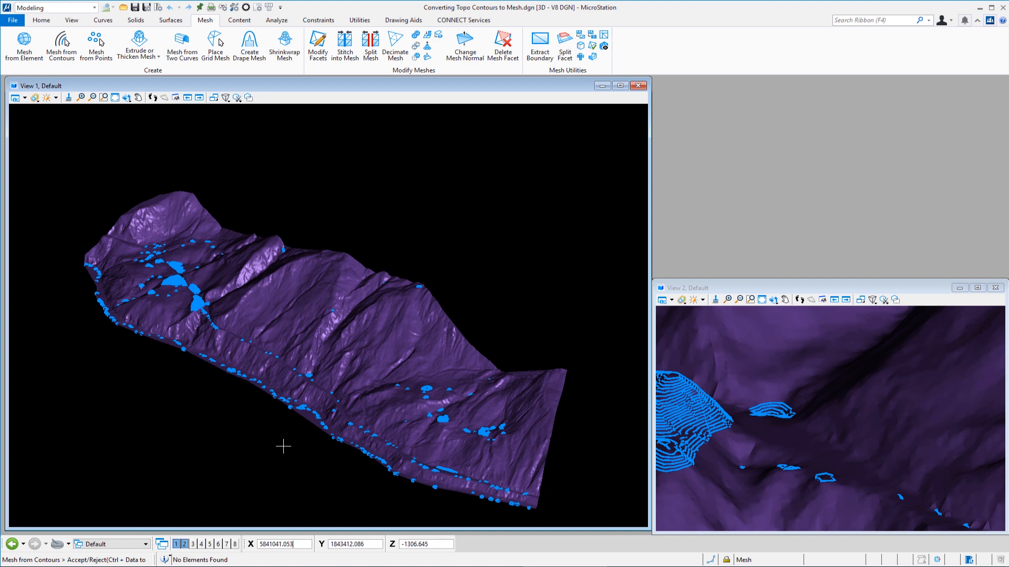
click(283, 447)
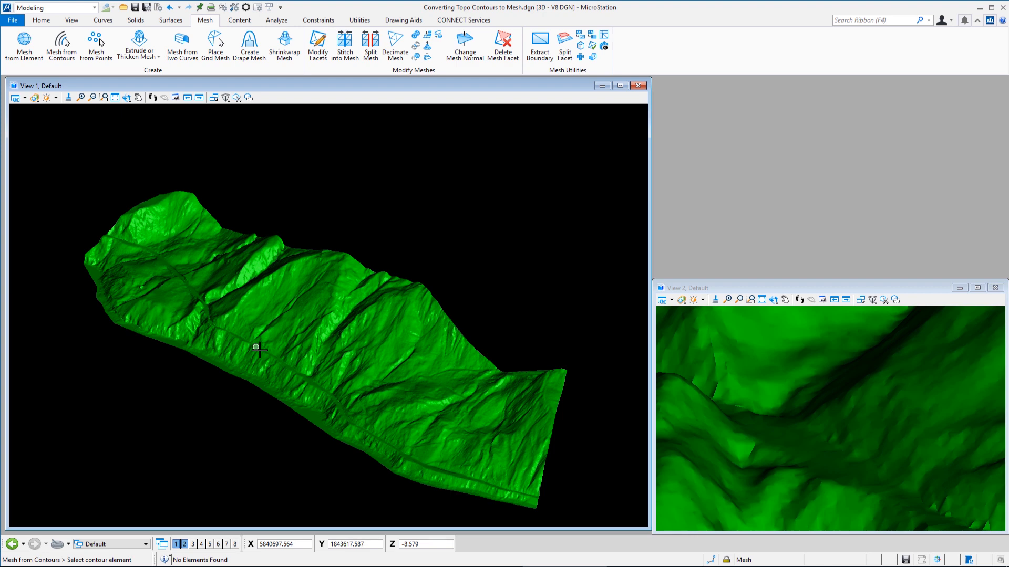
Step: Examine the terrain mesh surface up close along the bend of the narrow strip crossing the slope in View 1
scroll(262, 344, up, 4)
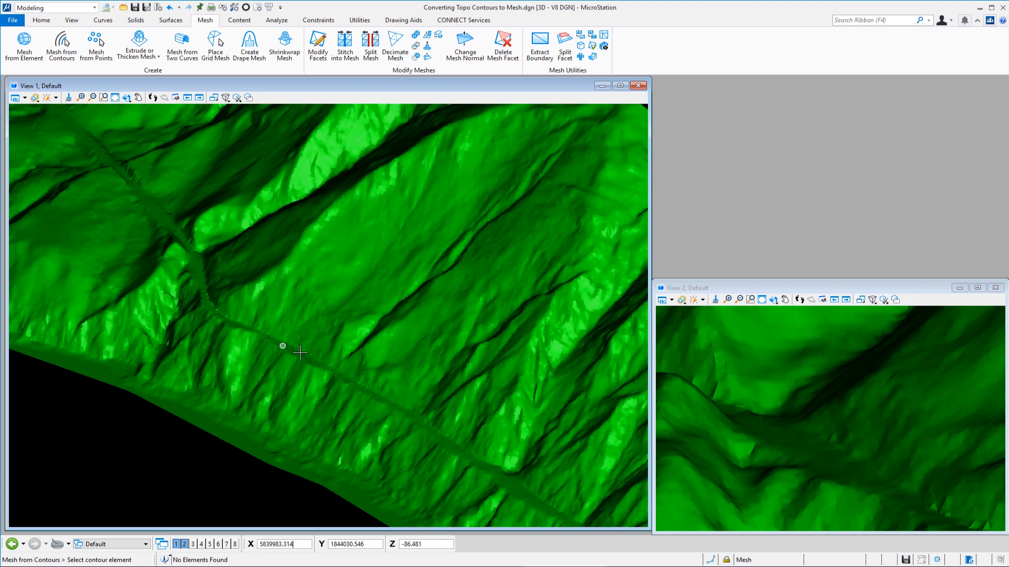
scroll(300, 352, up, 2)
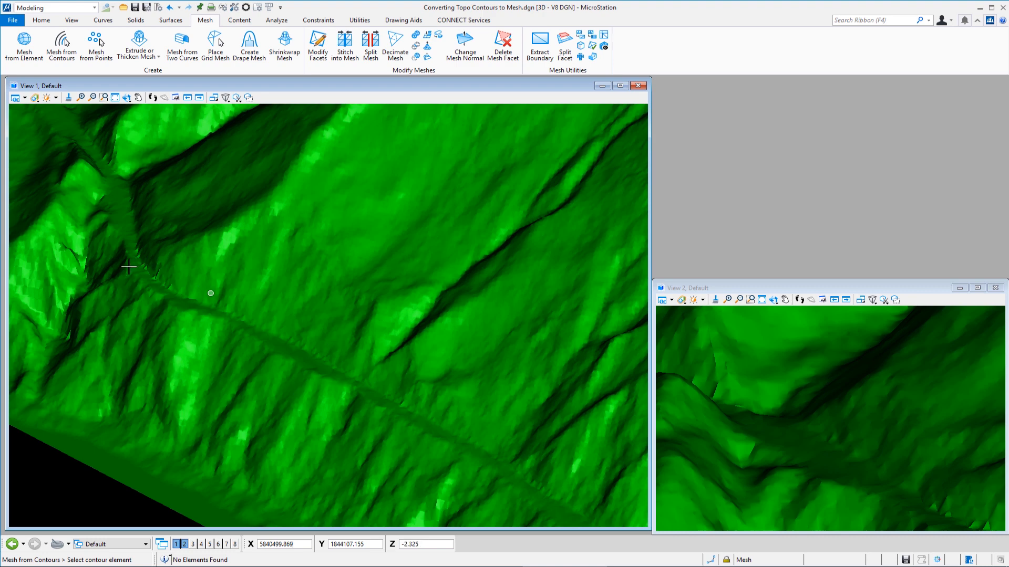
scroll(122, 267, up, 2)
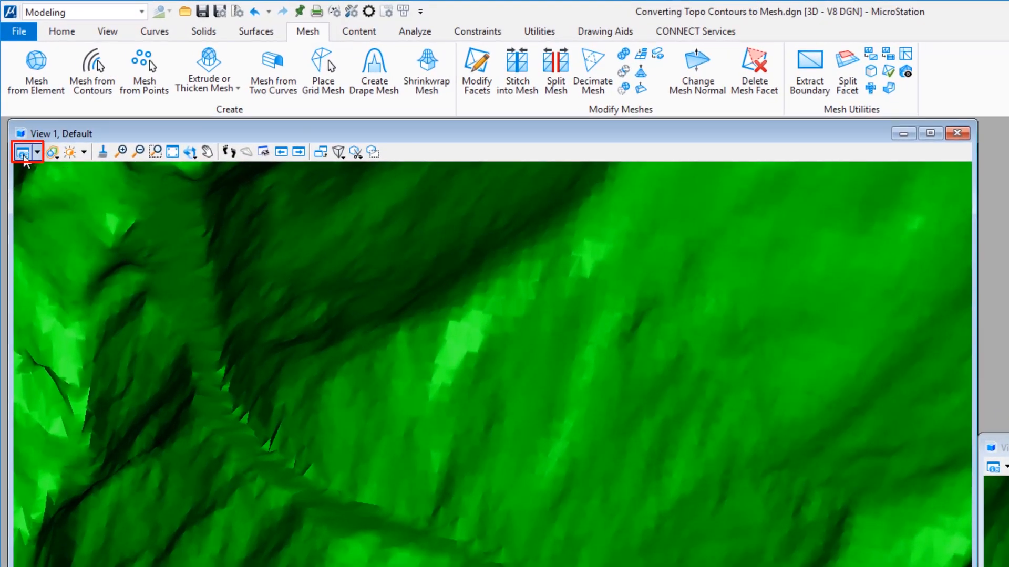
Step: Apply the Illustration:Shadows display style to View 1 and examine the terrain mesh facets up close from different angles
click(23, 154)
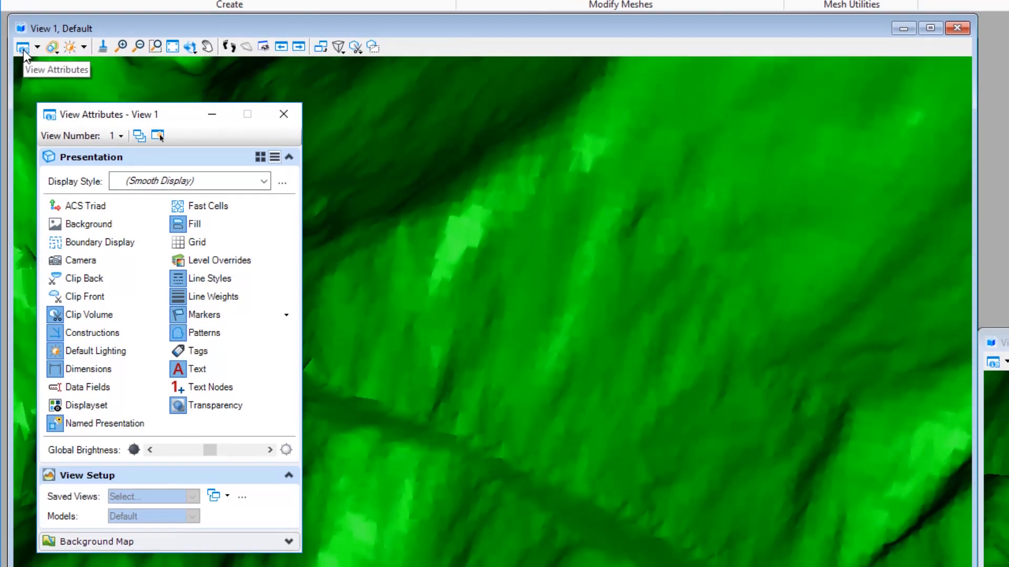
click(178, 183)
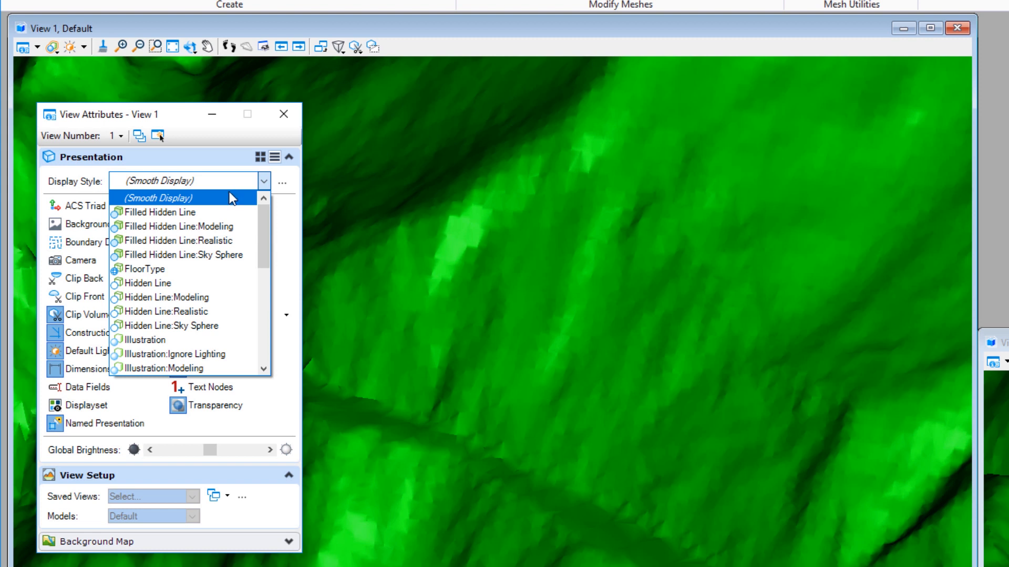
scroll(218, 321, down, 2)
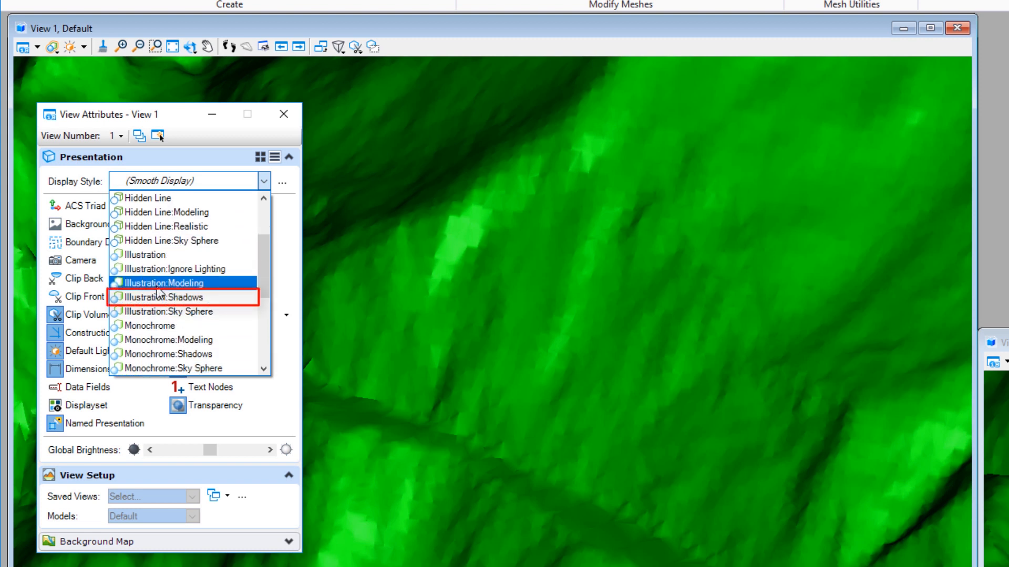
click(153, 298)
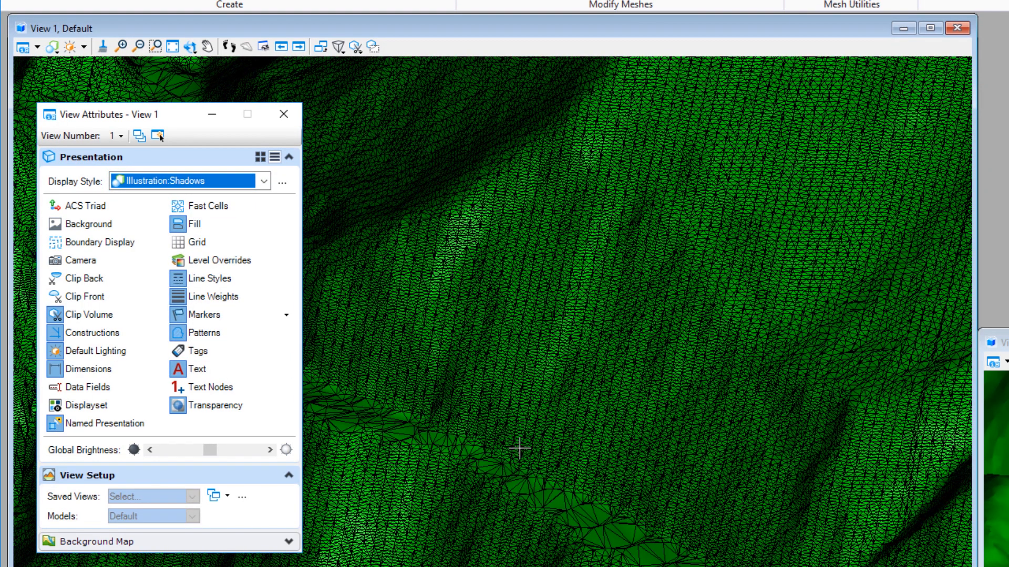
scroll(520, 448, up, 1)
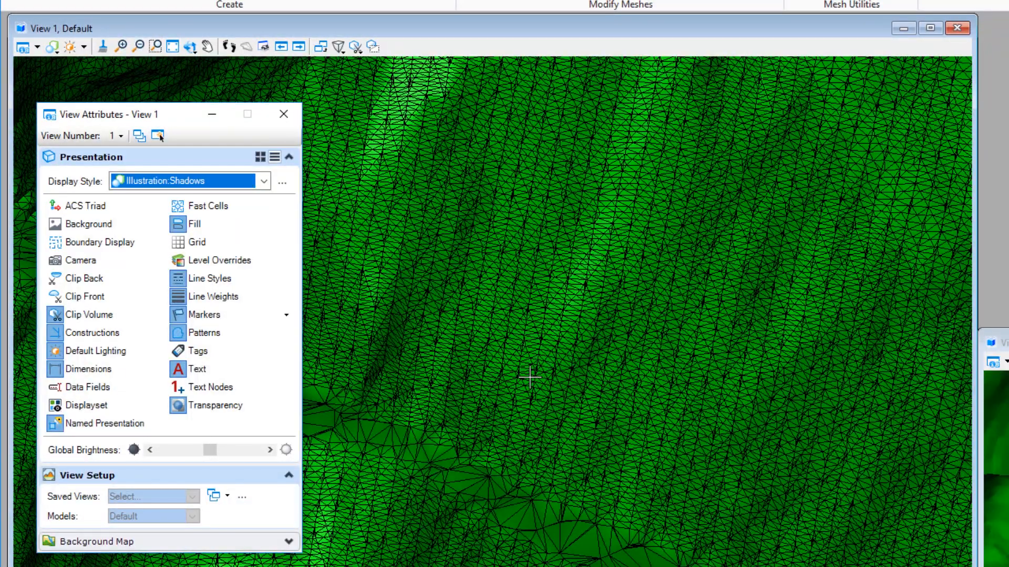
click(530, 377)
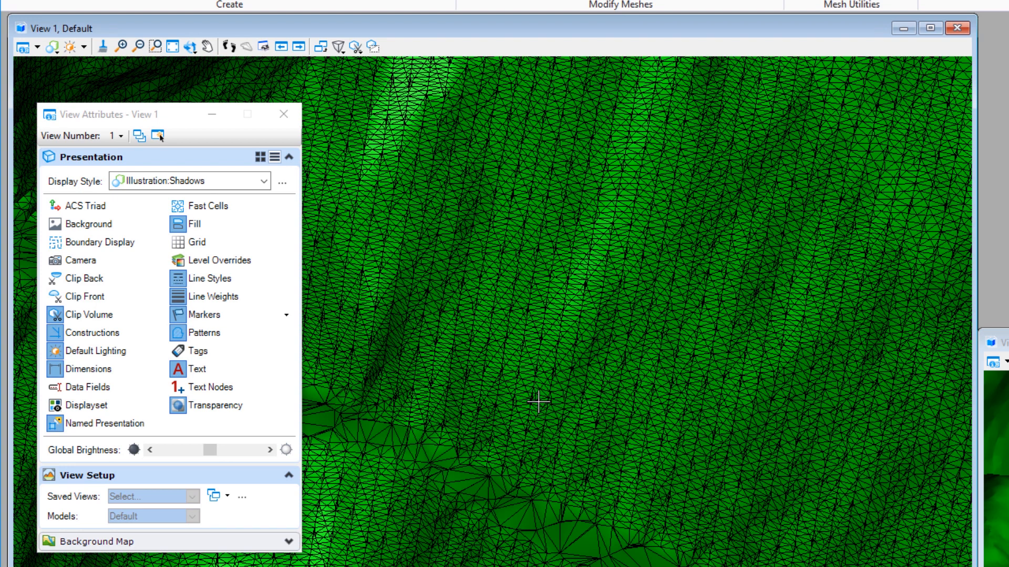
middle_click(534, 381)
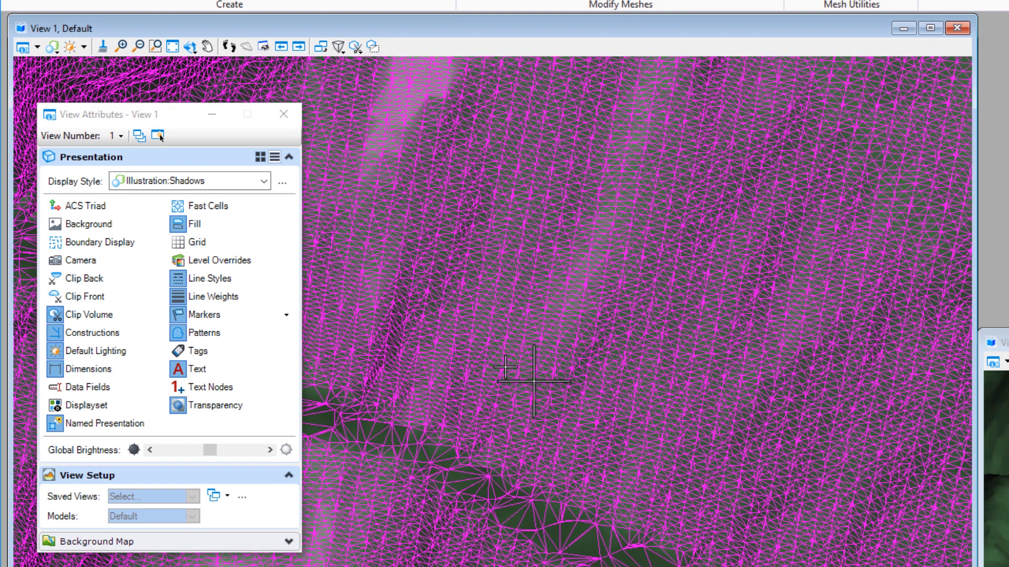
shift+middle_drag(522, 379, 436, 383)
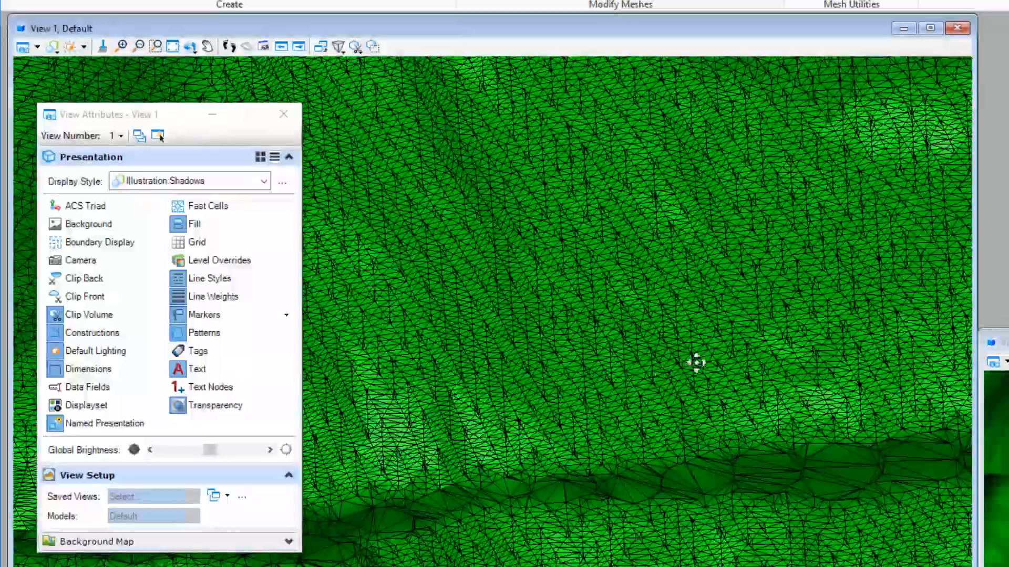
shift+middle_drag(635, 378, 365, 340)
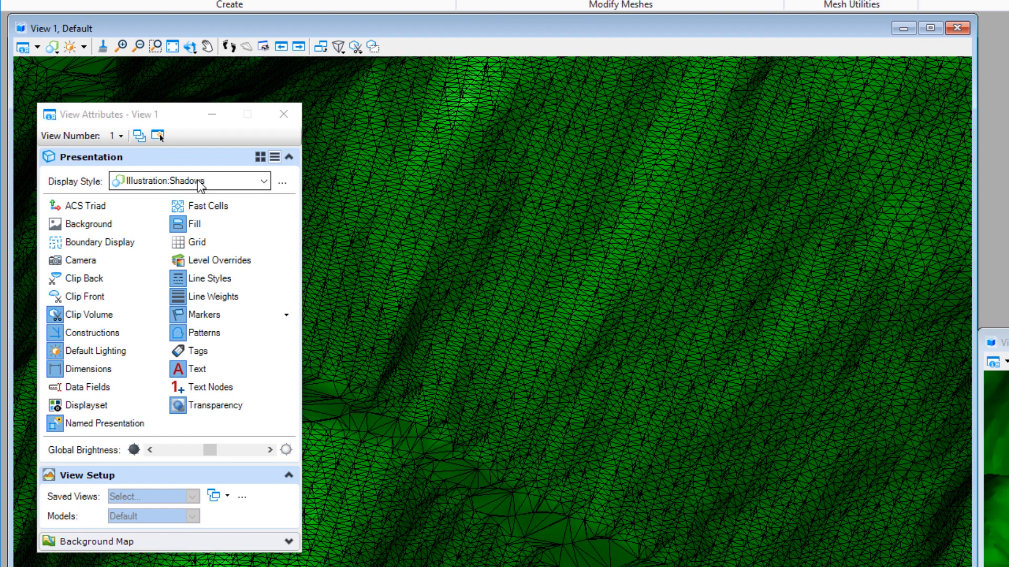
Step: Apply the Thematic:Height display style to the terrain mesh in View 1
click(200, 182)
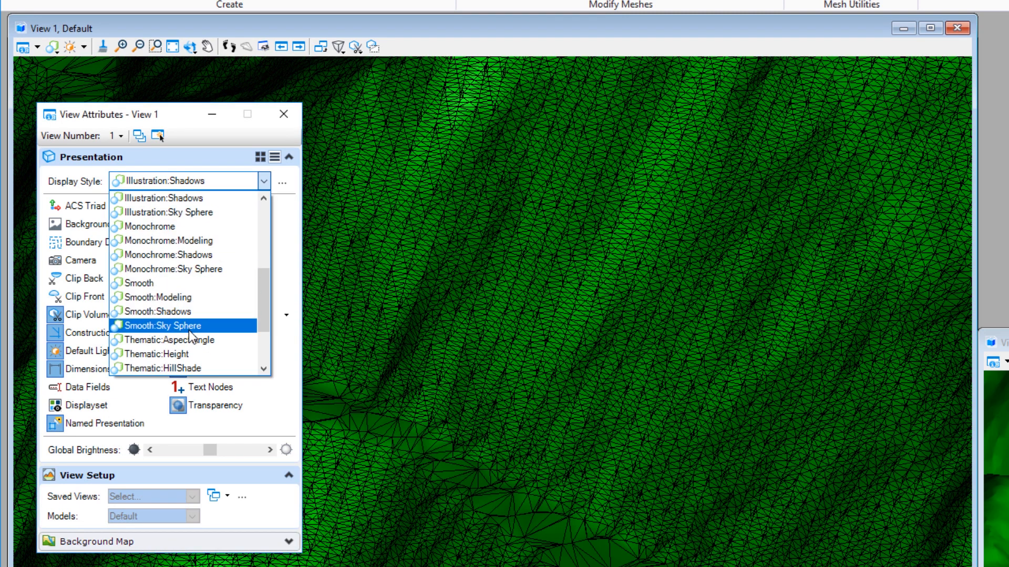
click(179, 355)
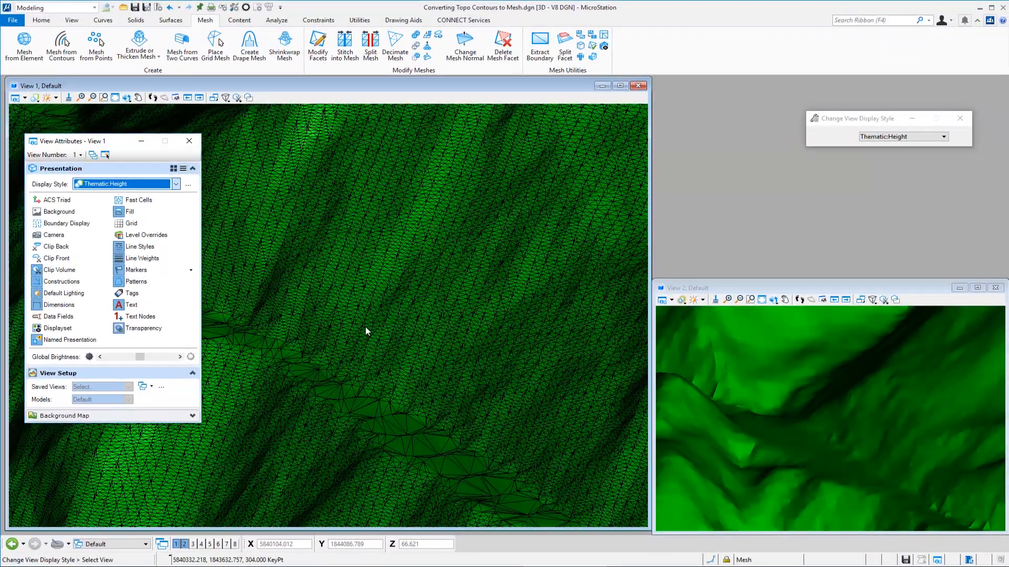
click(377, 358)
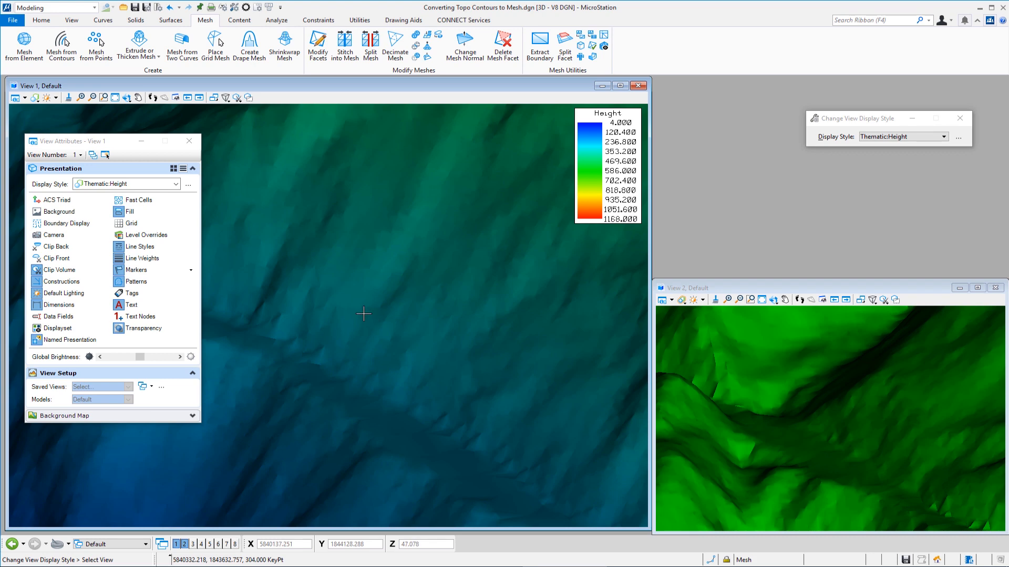
Step: Fit the whole terrain mesh in View 1, close the view attributes, and examine the height colouring from several angles
key(space)
click(346, 310)
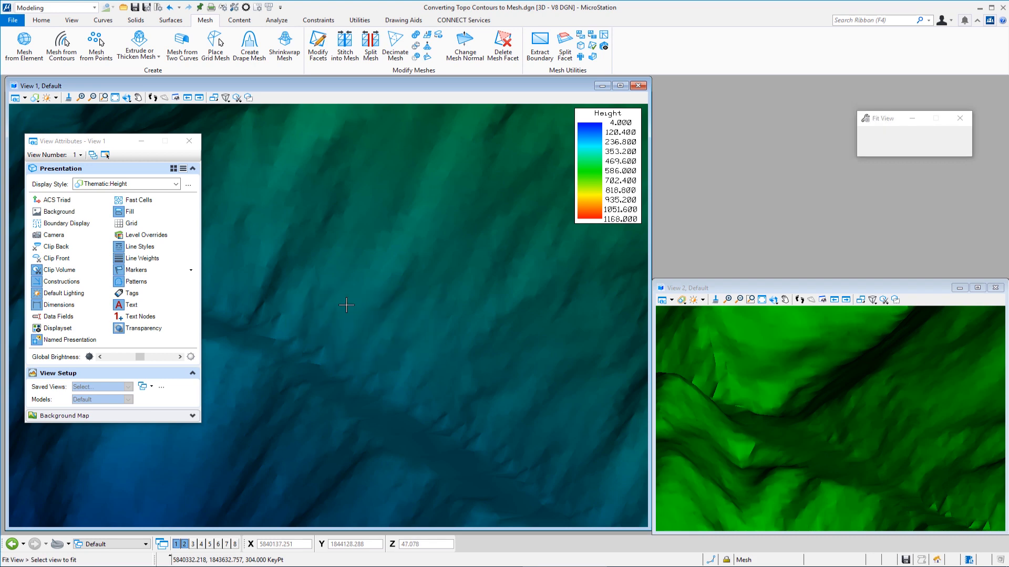
click(189, 141)
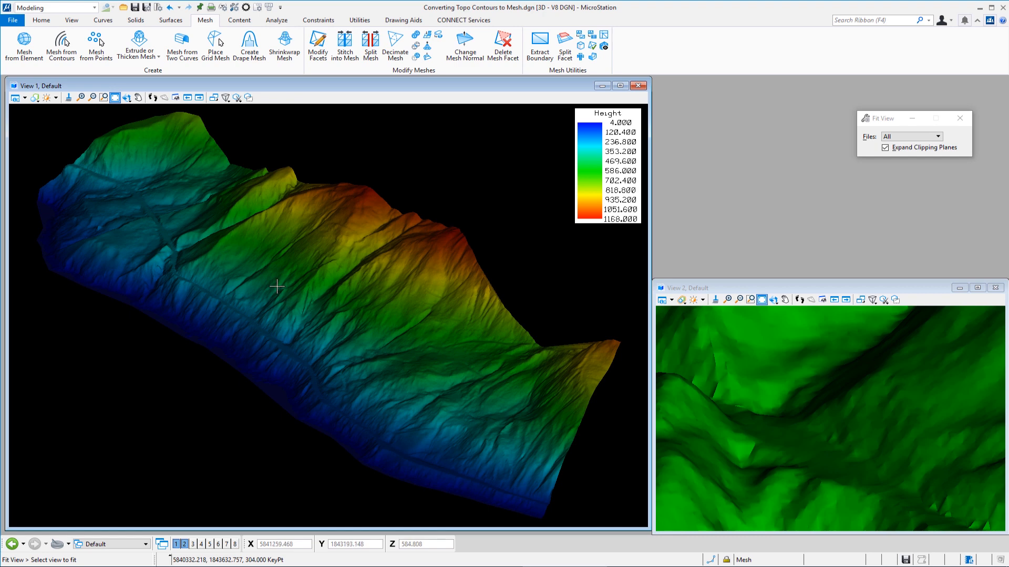
shift+middle_drag(281, 288, 531, 317)
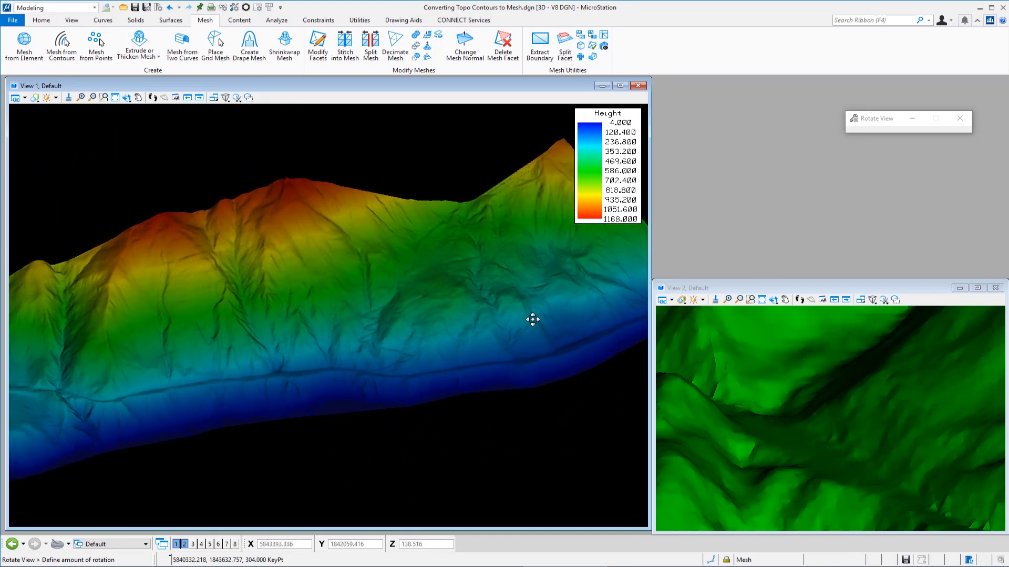
shift+middle_drag(312, 314, 381, 279)
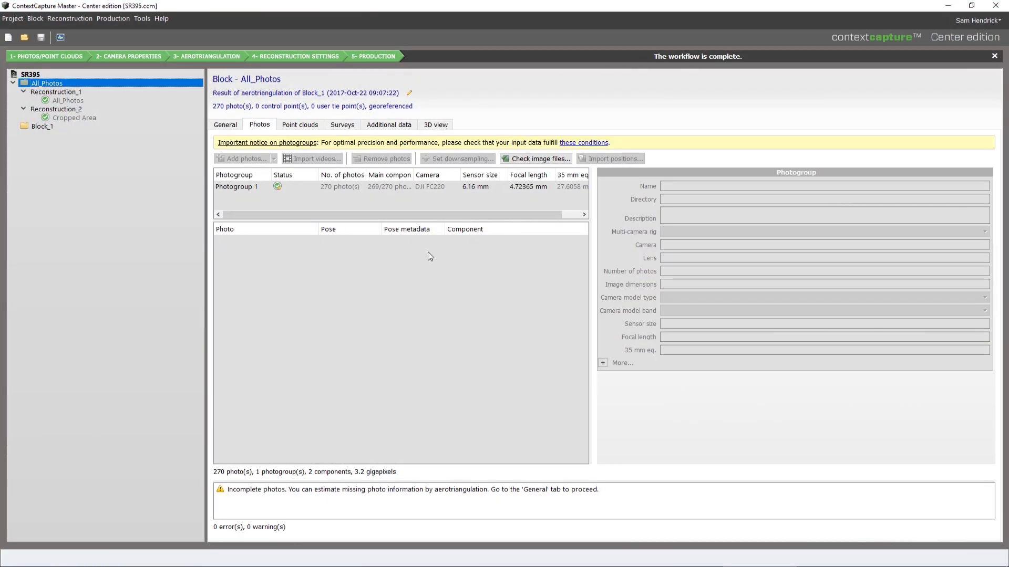
Step: In ContextCapture Master, list the photos of Photogroup 1 and inspect the Cropped Area production's bridge model in 3D
click(245, 185)
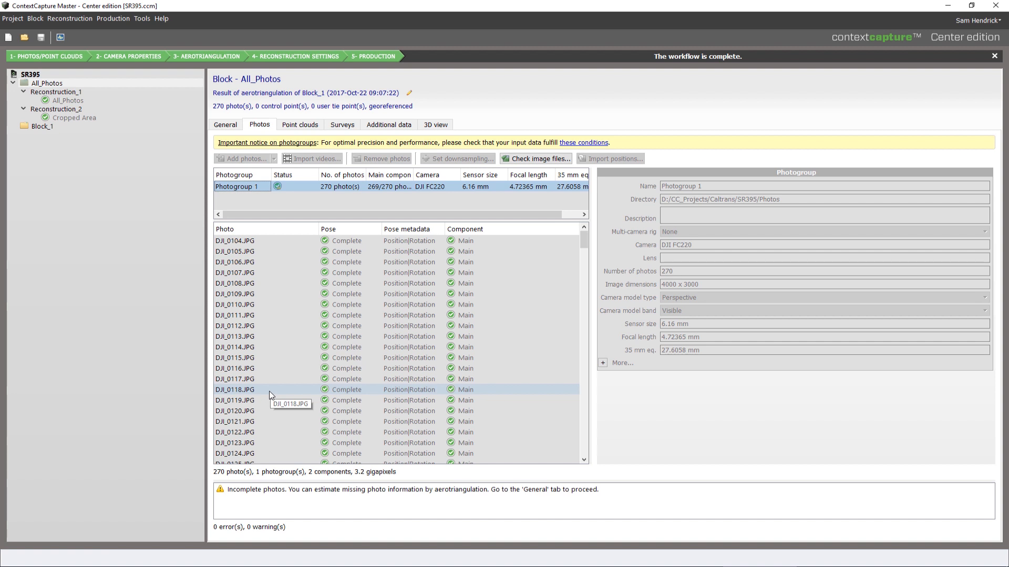
click(78, 119)
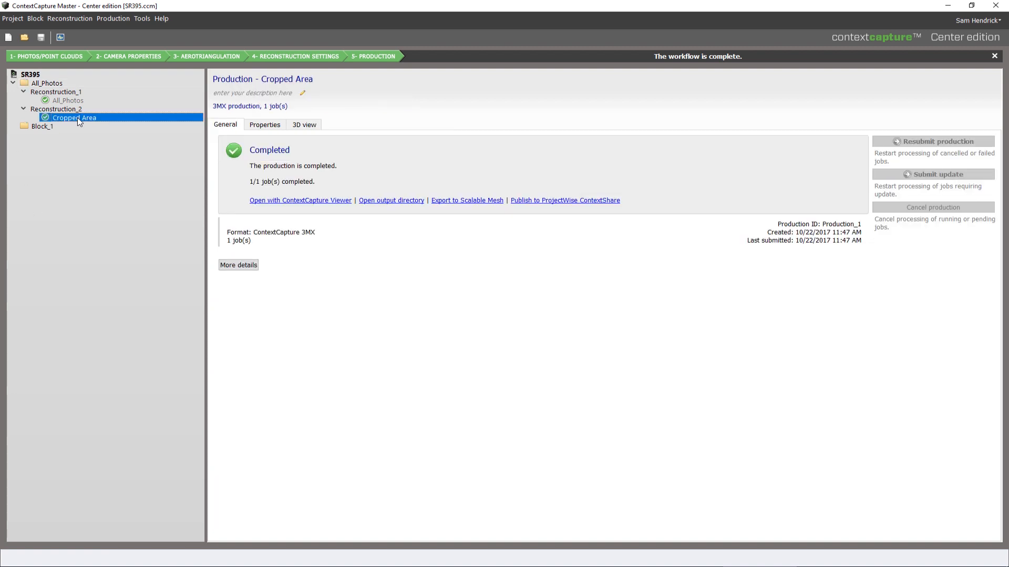
click(305, 124)
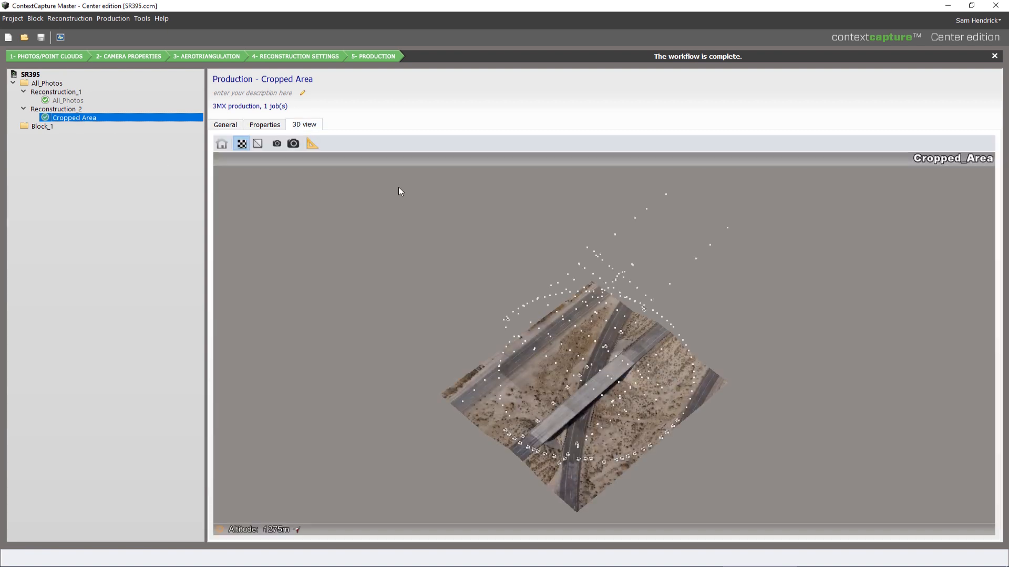
drag(609, 394, 577, 295)
middle_drag(600, 414, 589, 315)
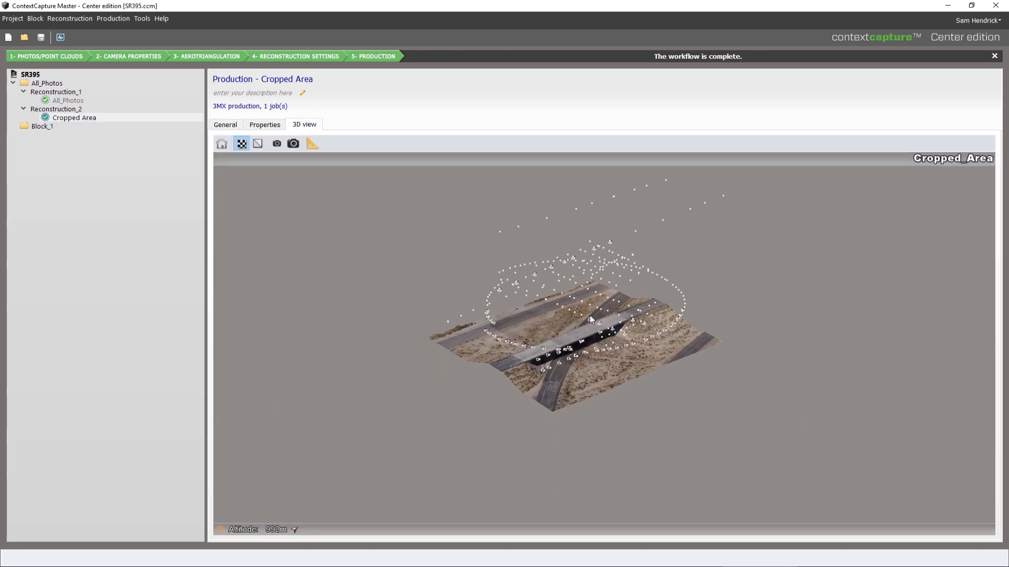
scroll(584, 308, up, 1)
scroll(584, 310, up, 4)
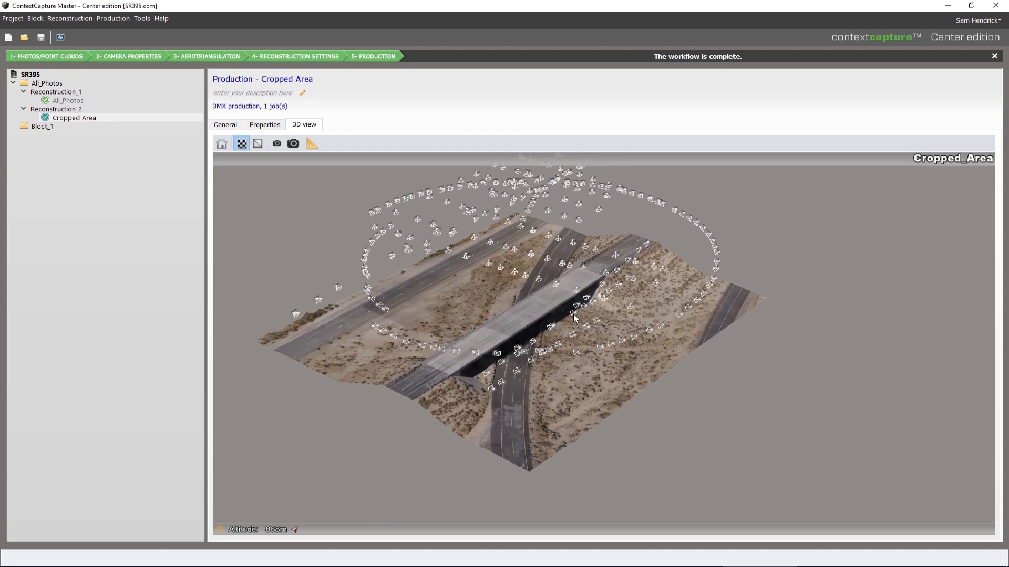
Step: Open the Cropped Area production in ContextCapture Viewer and bring the viewer to the front
click(221, 129)
click(308, 201)
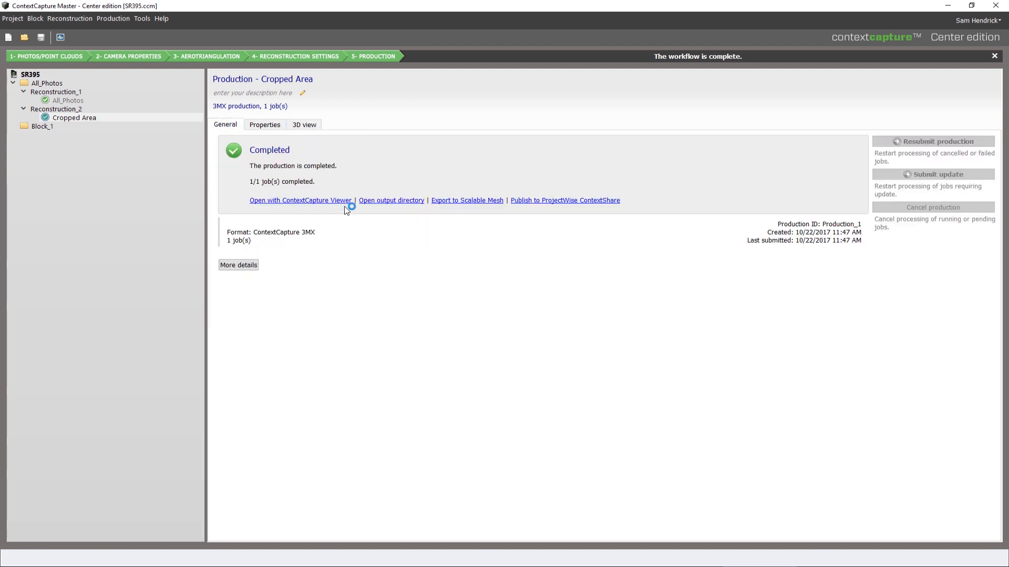
mouse_move(833, 565)
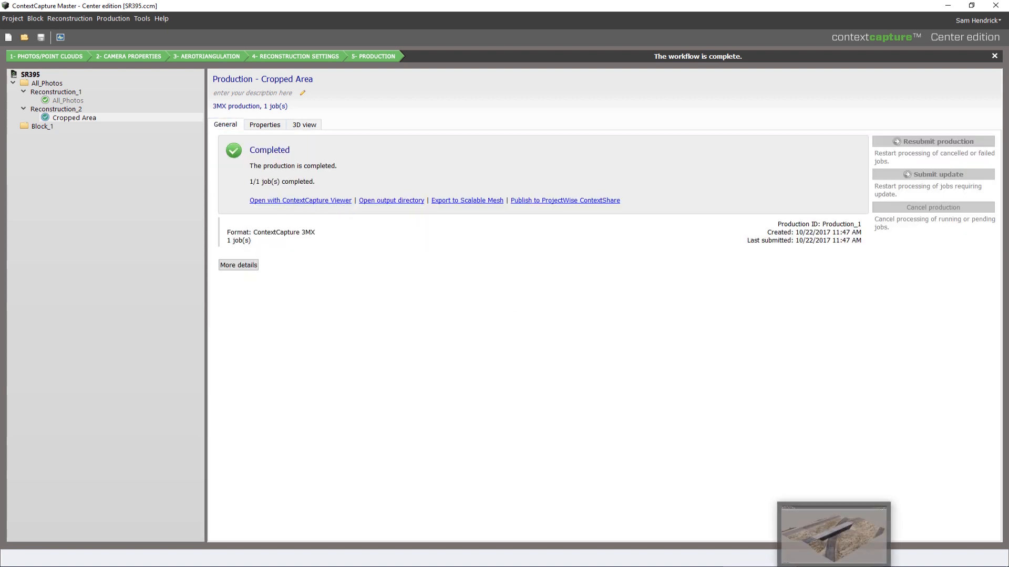
click(834, 547)
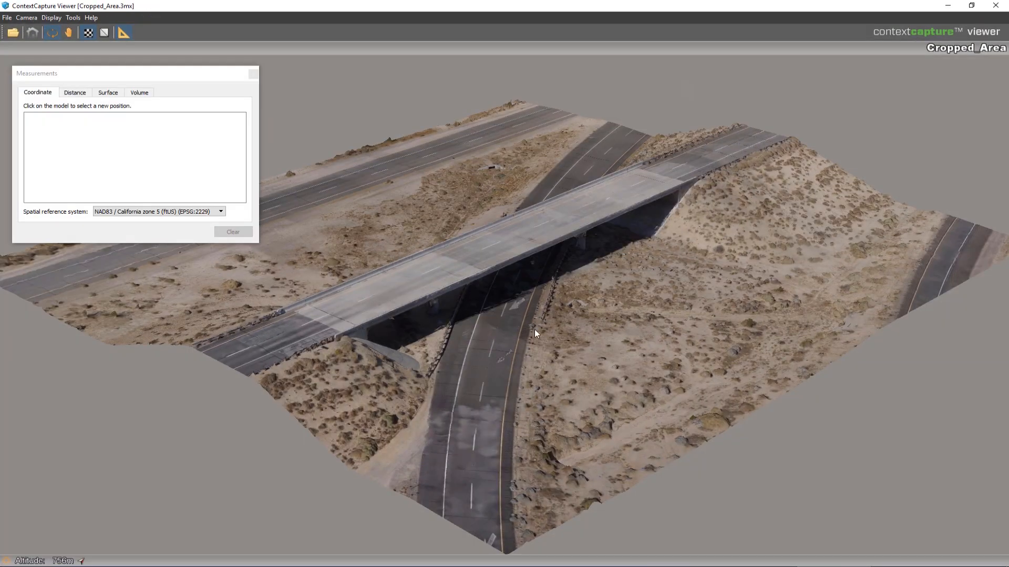
Step: Reposition the bridge model for viewing and look through the Distance, Surface and Volume measurement modes
mouse_move(492, 274)
mouse_down()
mouse_move(557, 289)
mouse_move(549, 319)
mouse_move(791, 300)
mouse_move(686, 284)
mouse_move(389, 288)
mouse_up()
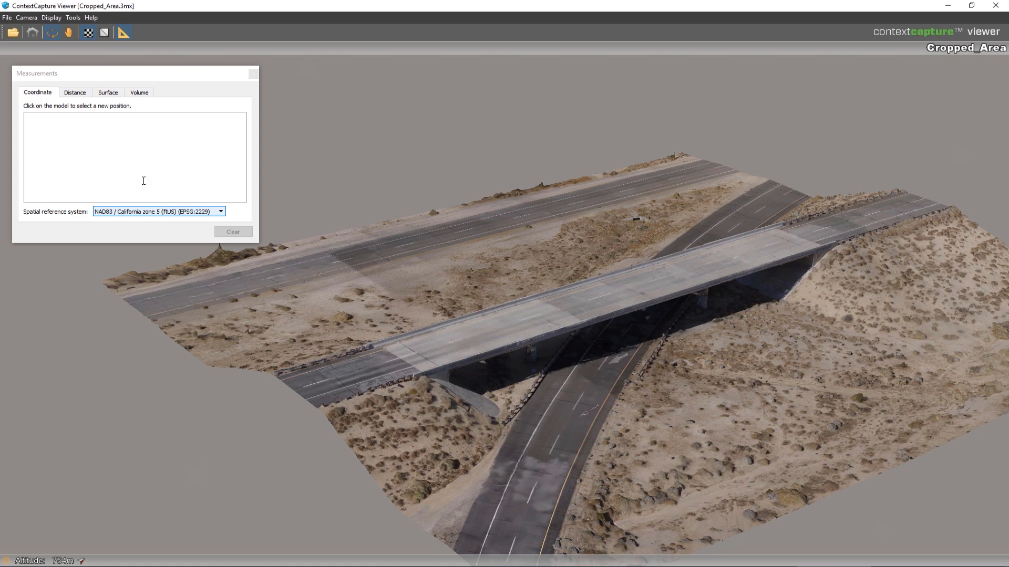
click(75, 93)
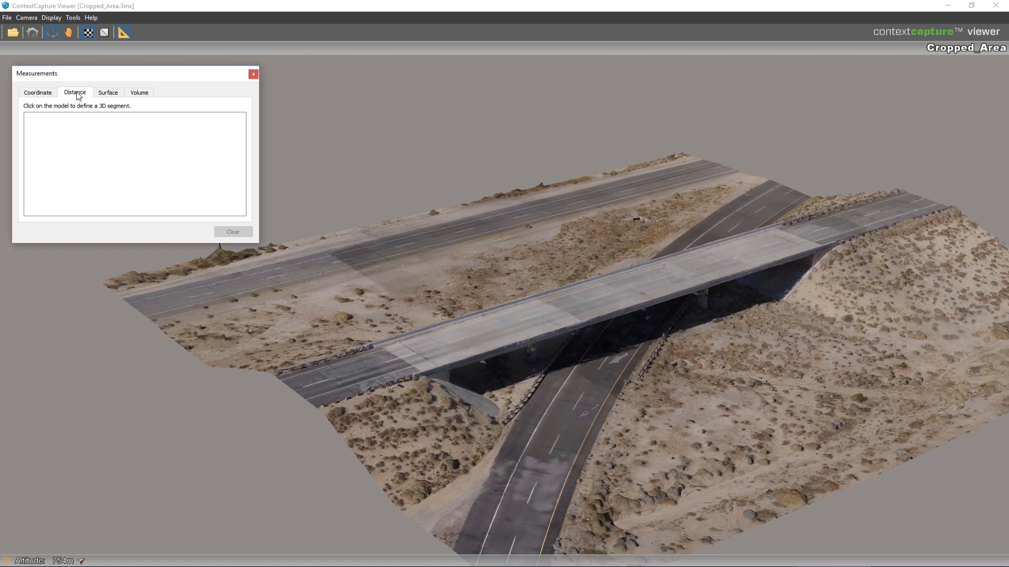
click(111, 99)
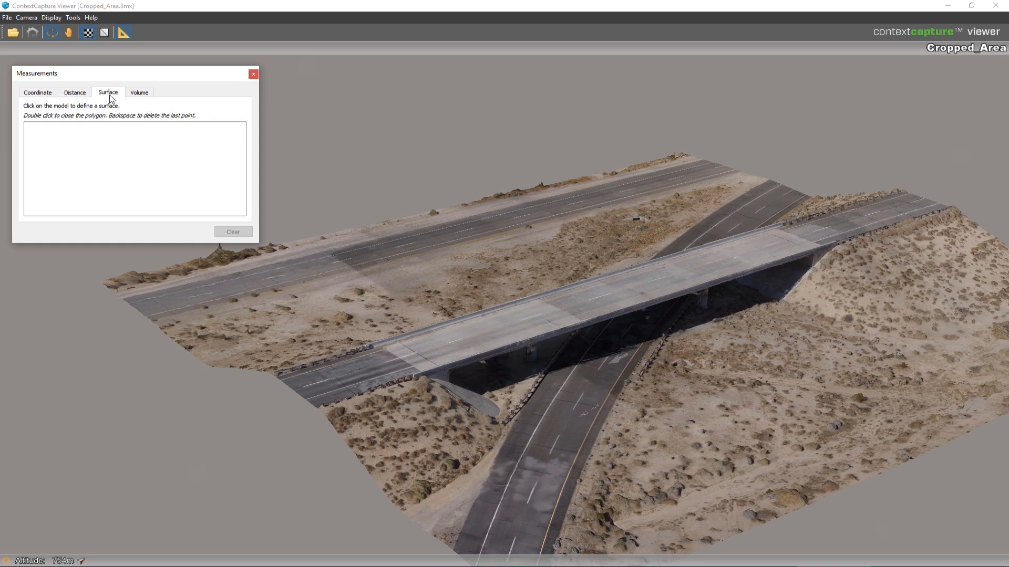
click(145, 98)
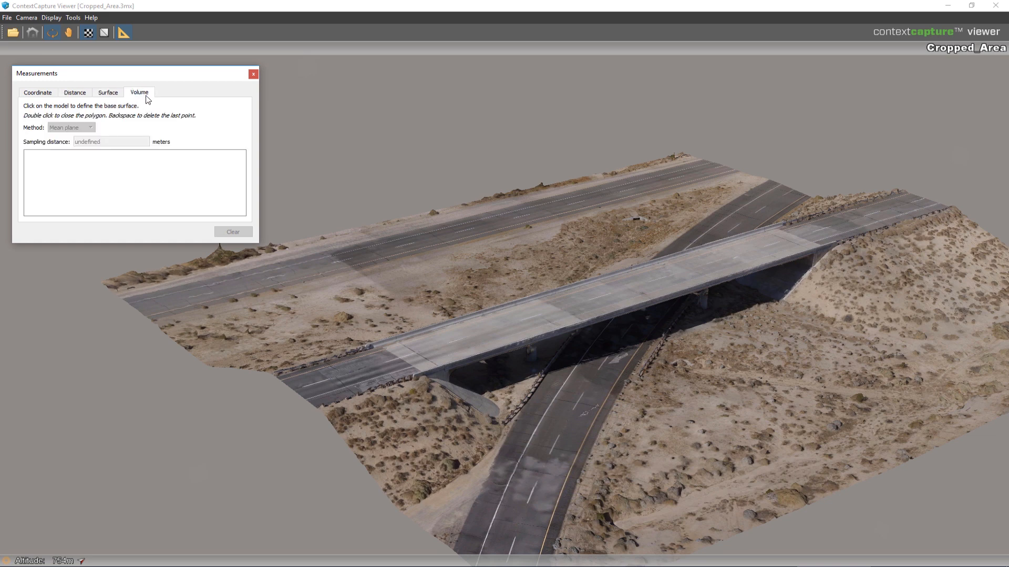
Step: Begin a surface measurement on the bridge deck with the first two corners across the deck's near end joint
click(114, 98)
drag(509, 326, 635, 387)
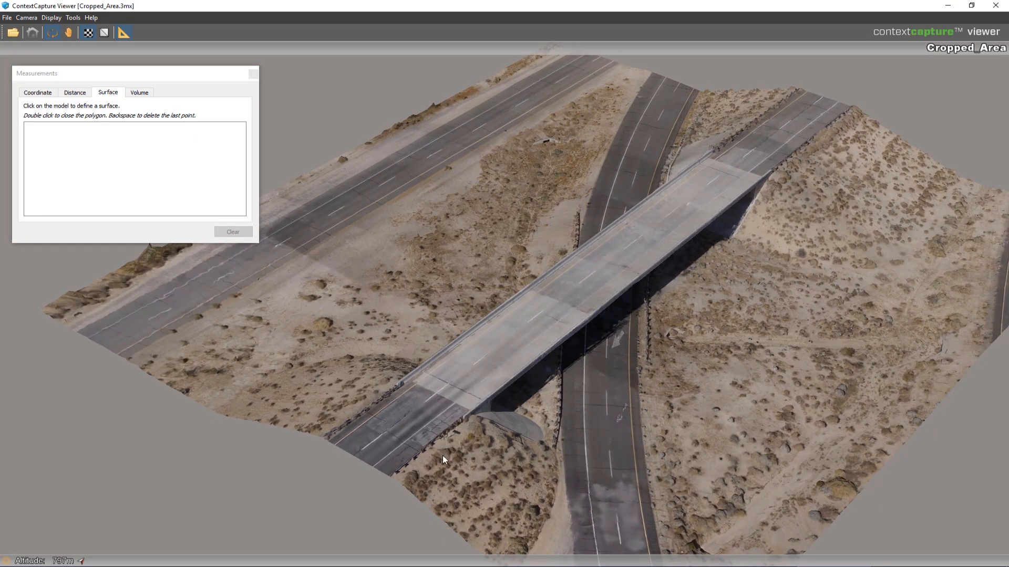
scroll(443, 415, up, 3)
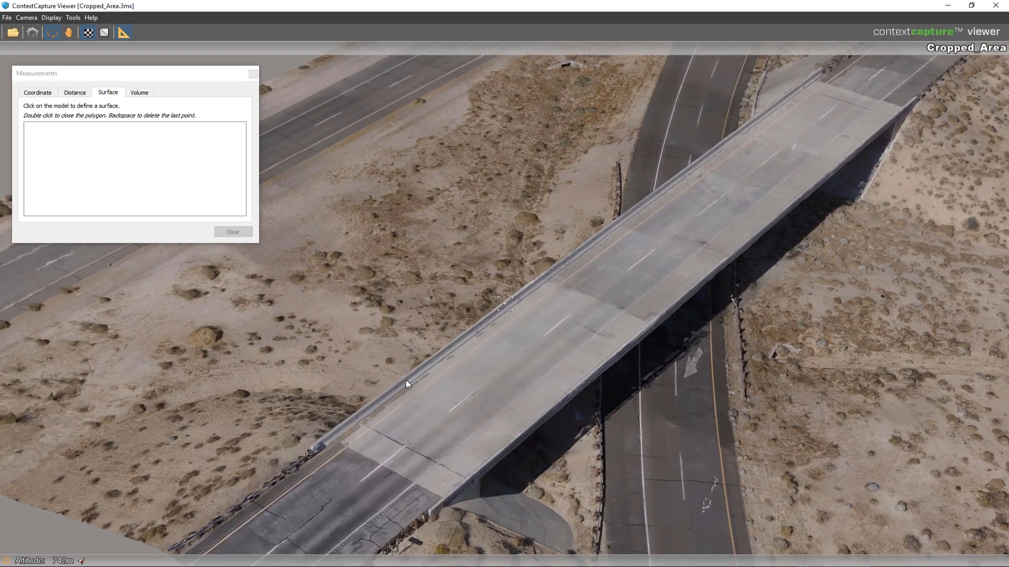
middle_drag(405, 380, 465, 267)
drag(485, 297, 772, 309)
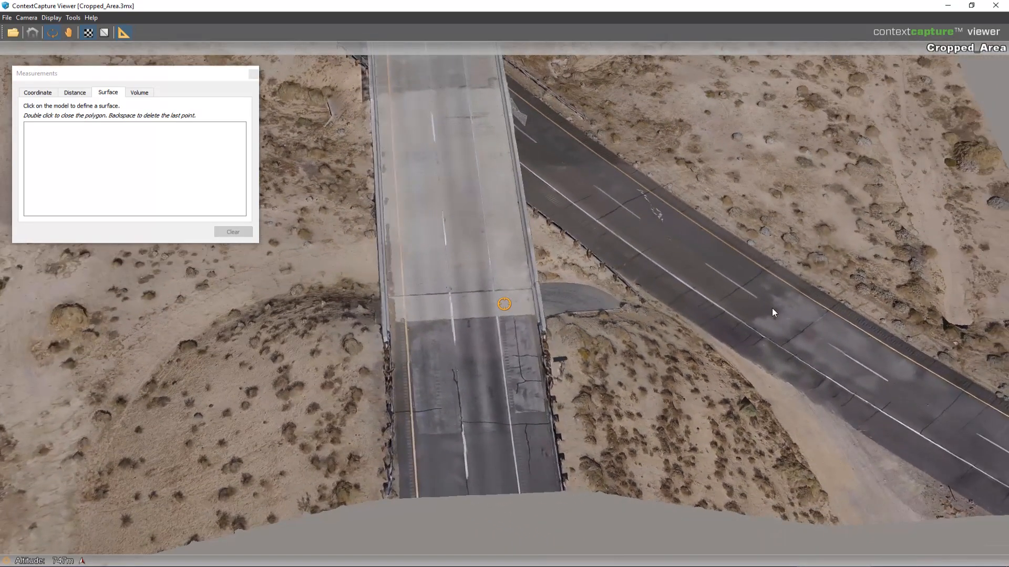
click(534, 314)
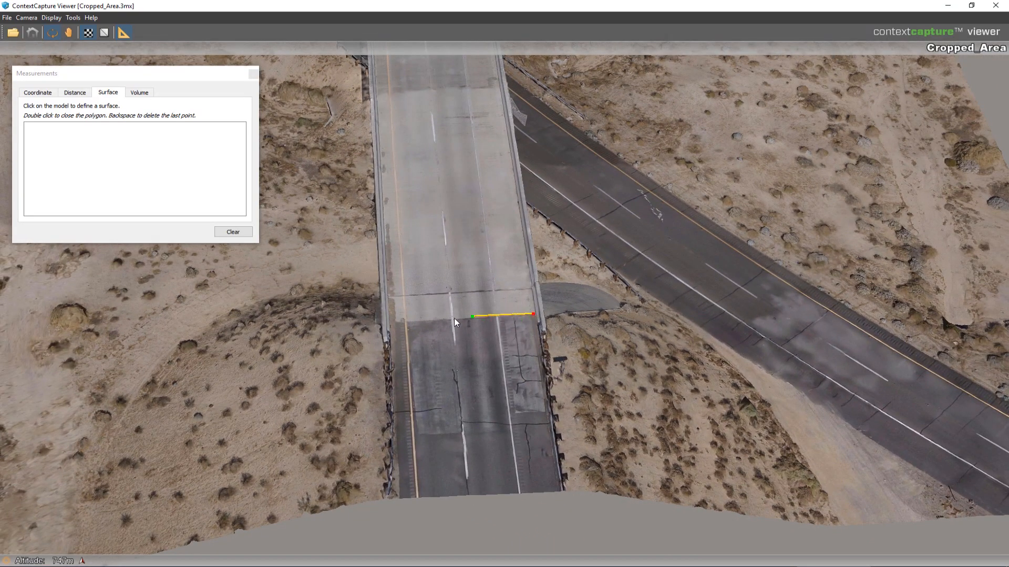
click(393, 320)
Step: Add the two corners at the deck's far end joint, close the surface polygon, and examine the measured area
middle_drag(439, 128, 474, 440)
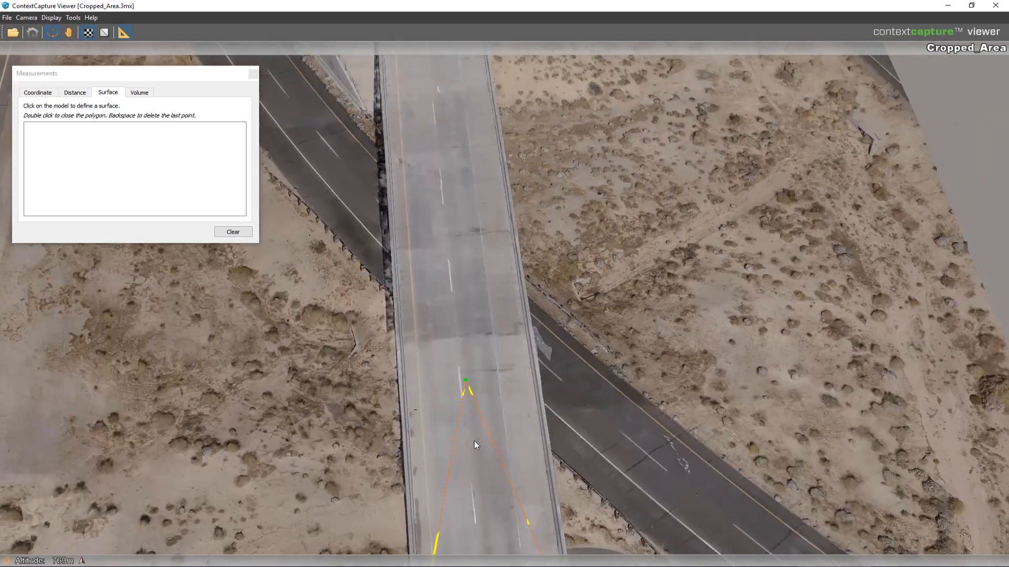
middle_drag(442, 145, 488, 392)
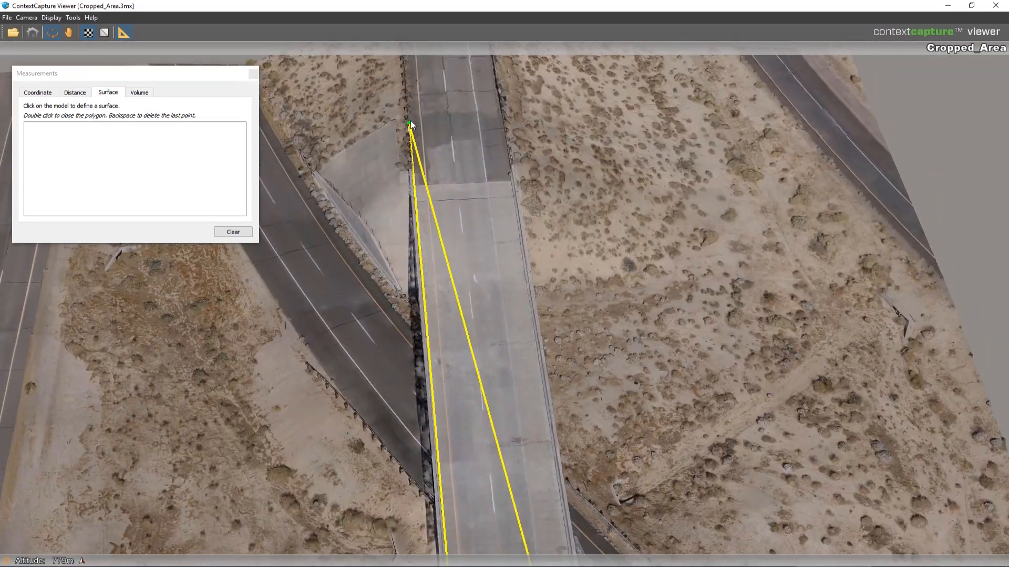
scroll(412, 121, up, 2)
middle_drag(448, 134, 500, 340)
scroll(407, 247, up, 2)
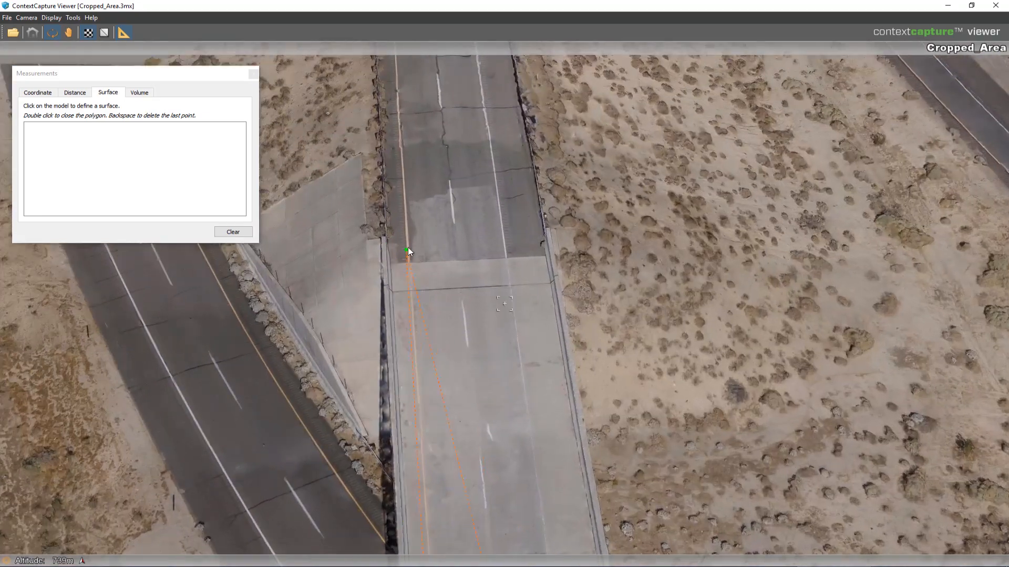
click(354, 247)
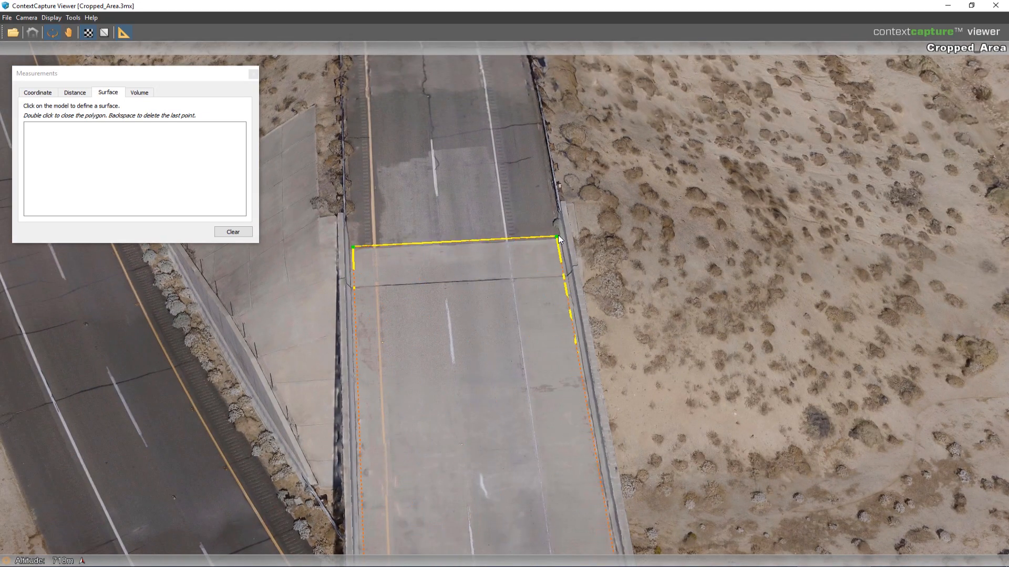
double_click(558, 238)
middle_drag(526, 389, 522, 257)
scroll(522, 261, down, 2)
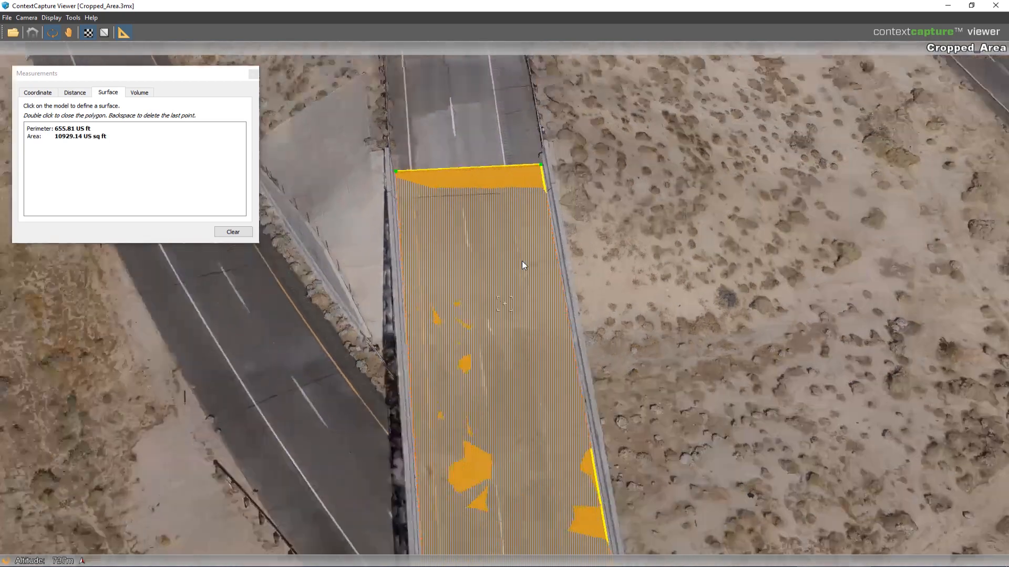
scroll(524, 269, down, 2)
drag(549, 446, 432, 344)
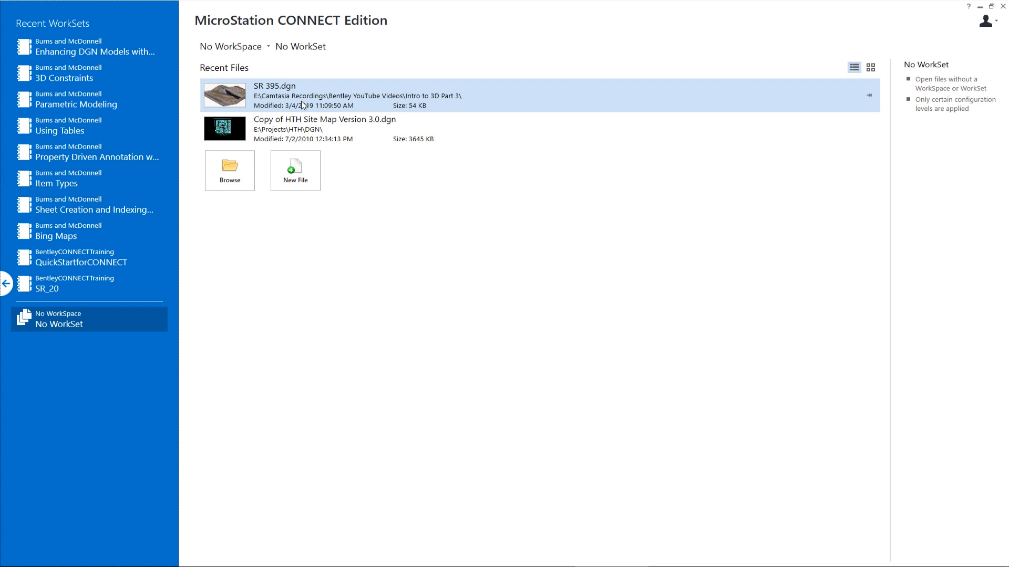
Step: Open SR 395.dgn in MicroStation and rotate View 1 to the top view of the bridge mesh
click(303, 104)
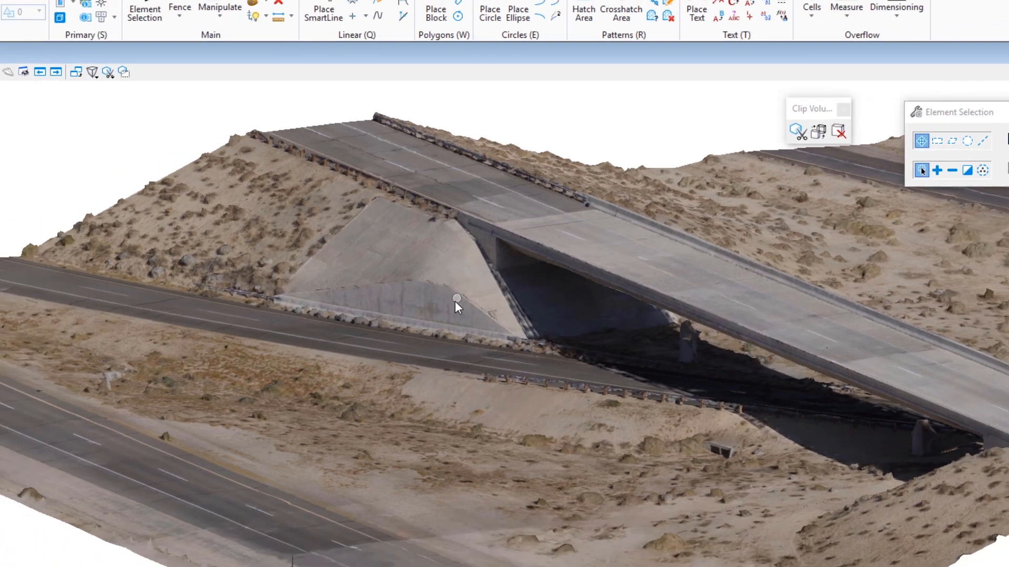
scroll(440, 317, down, 3)
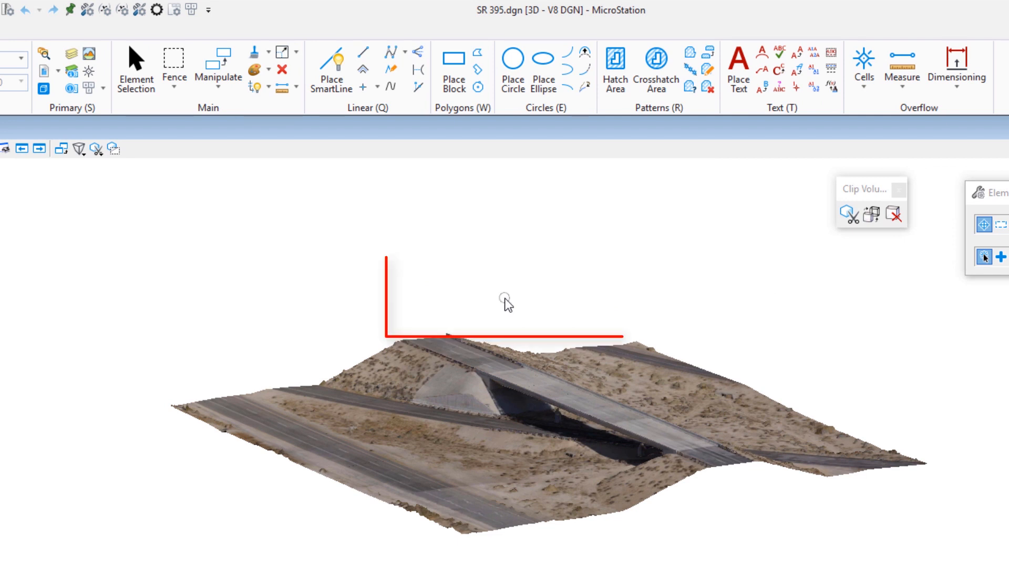
right_click(505, 303)
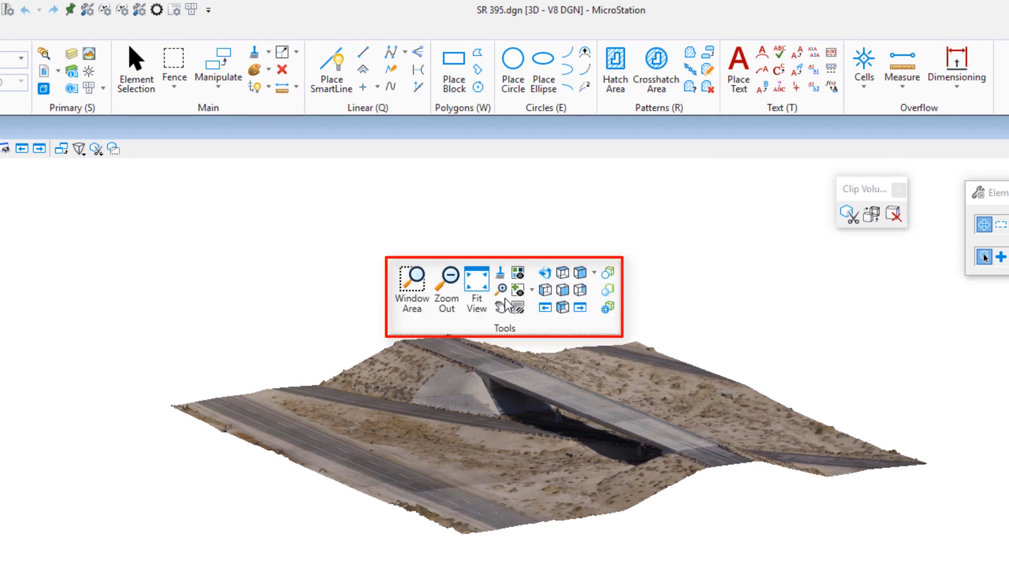
click(562, 273)
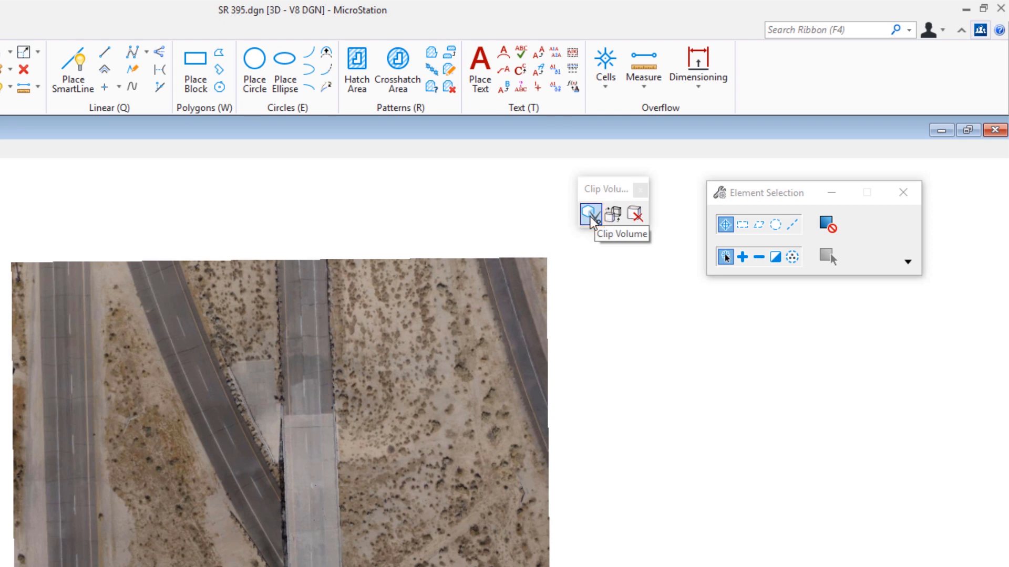
Step: Create a section clip volume by two points, cutting diagonally from beyond the mesh's west edge to beyond its northeast corner
click(591, 215)
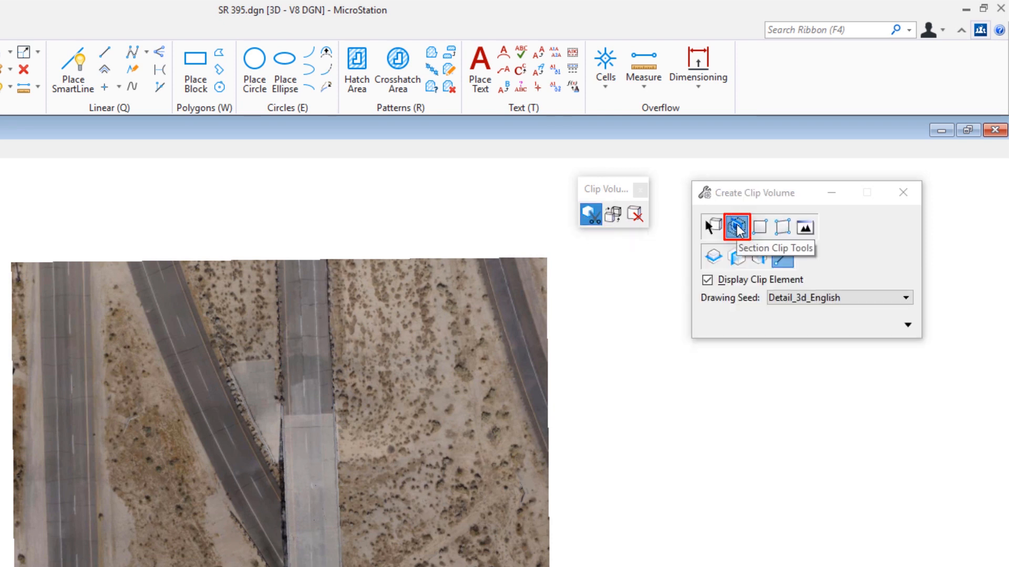
click(782, 257)
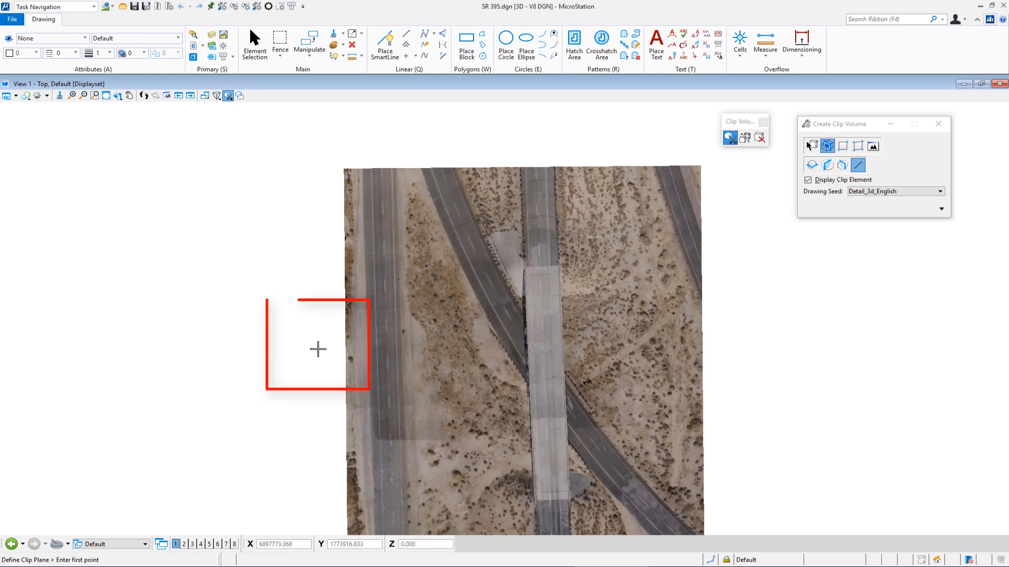
click(318, 344)
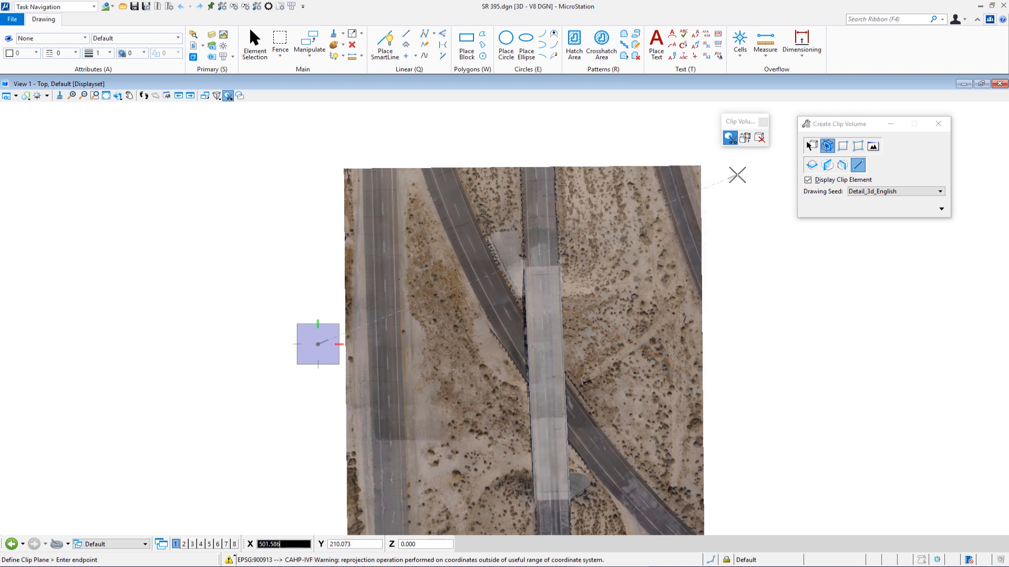
click(737, 175)
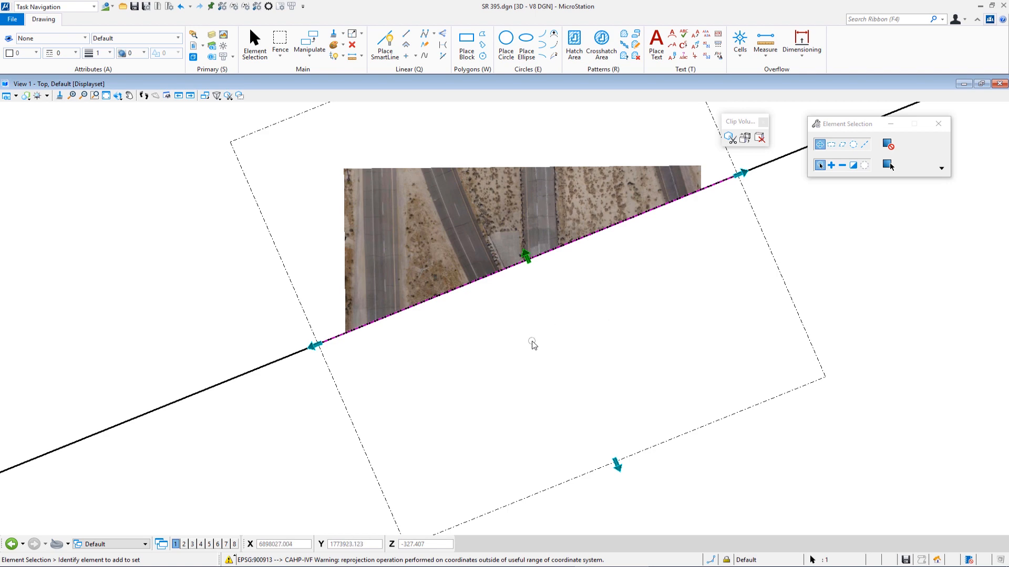
Step: Shift the section clip plane a short distance outward from the kept part of the mesh, beside the bridge abutment
shift+middle_drag(499, 343, 518, 285)
scroll(518, 285, up, 3)
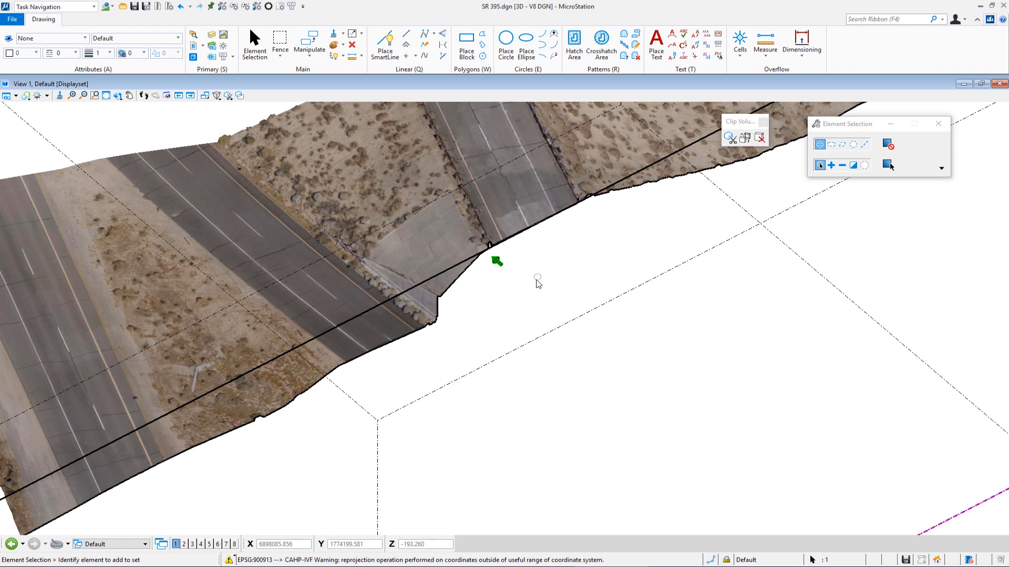
scroll(536, 282, up, 2)
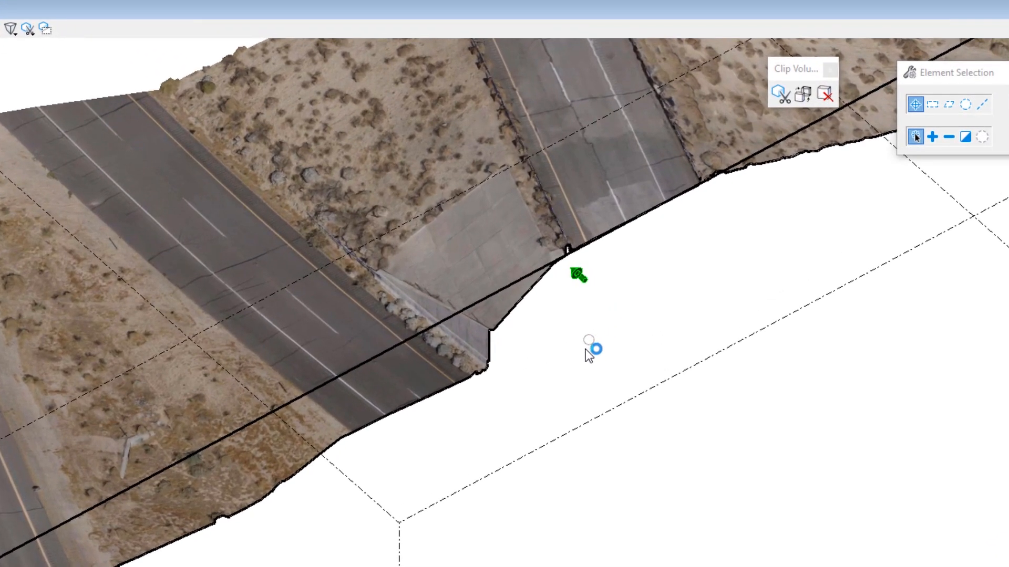
click(575, 272)
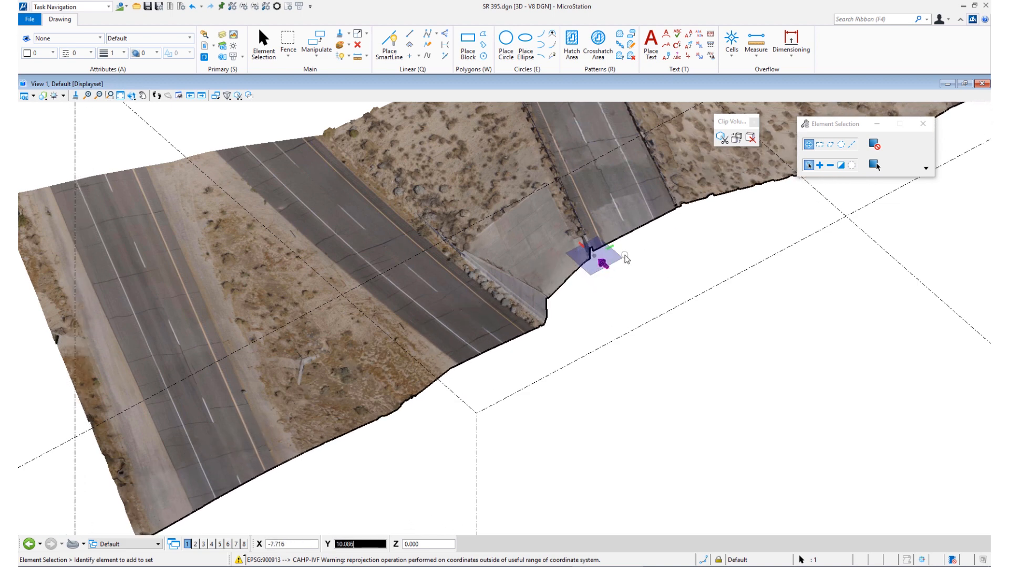
click(629, 257)
Step: Measure the distance between points down the retaining wall's cut face, from its top corner to the top of the barrier
scroll(527, 339, up, 5)
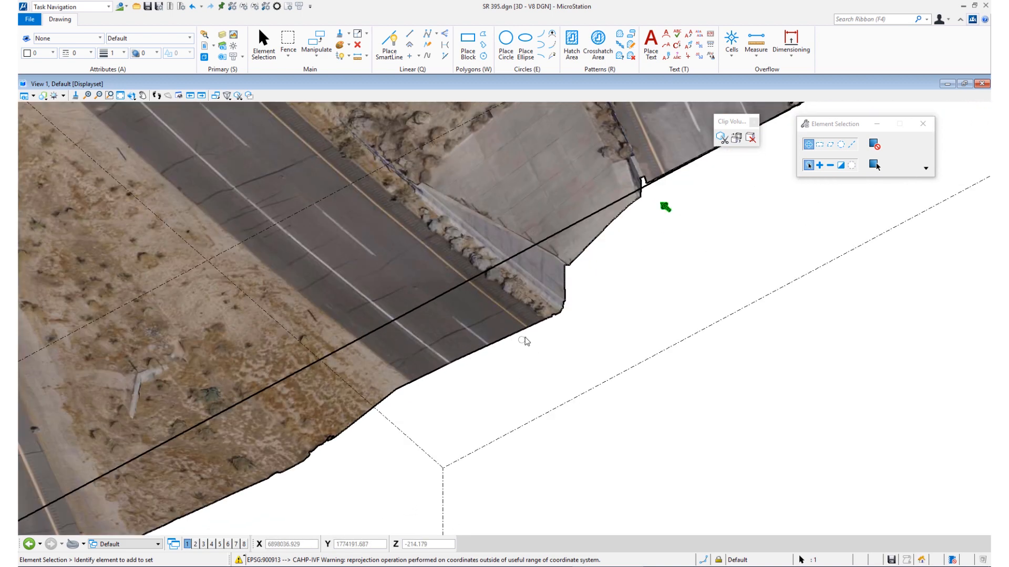
middle_drag(678, 257, 590, 428)
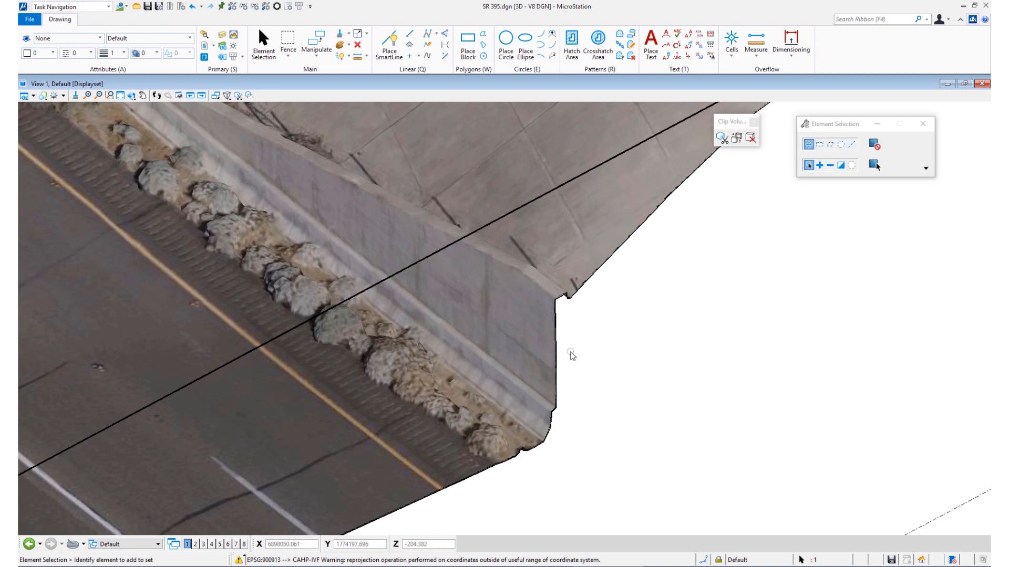
scroll(570, 356, up, 3)
scroll(547, 340, down, 2)
shift+middle_drag(588, 361, 518, 320)
middle_drag(601, 404, 543, 295)
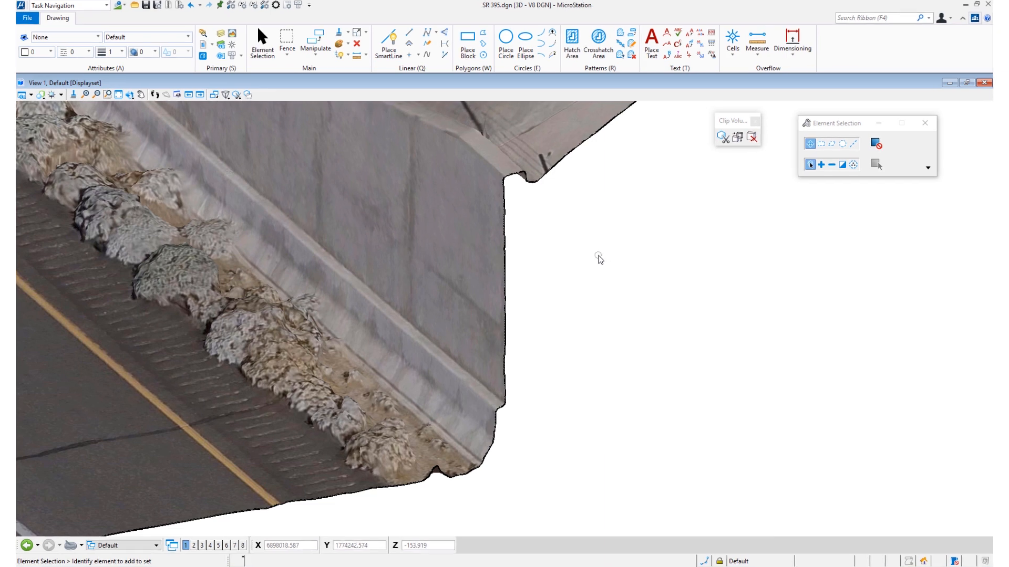
key(space)
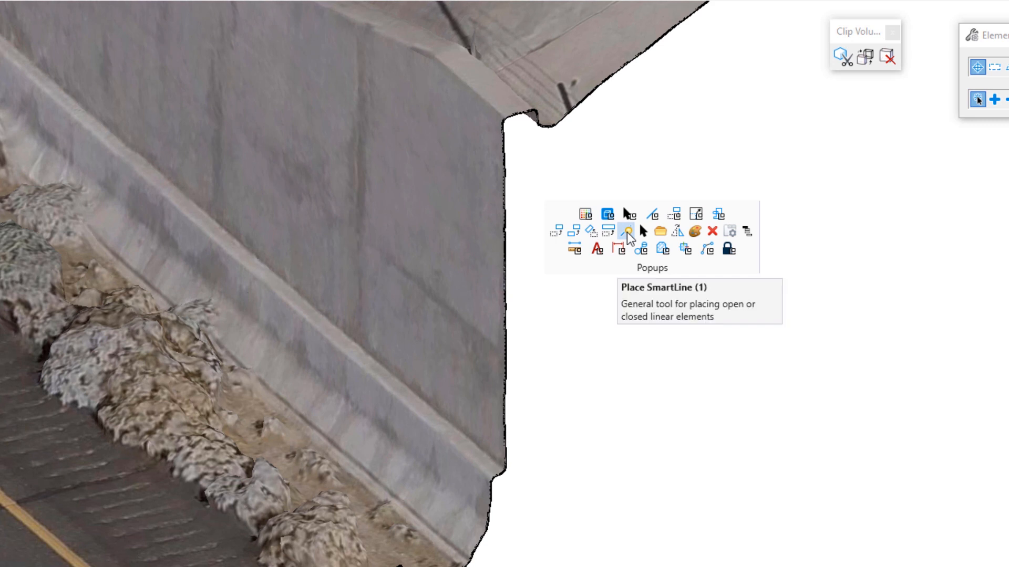
click(574, 250)
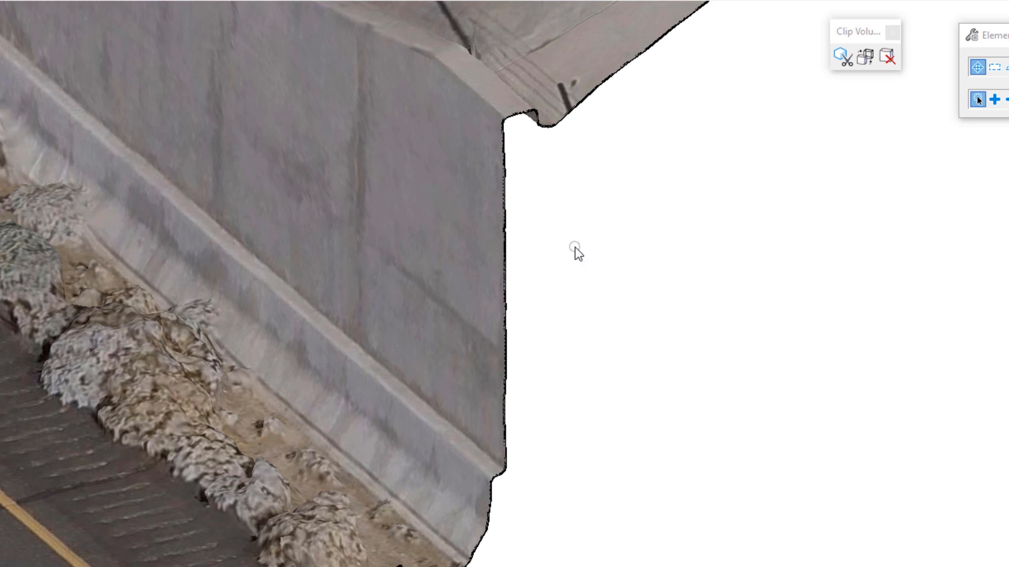
click(527, 231)
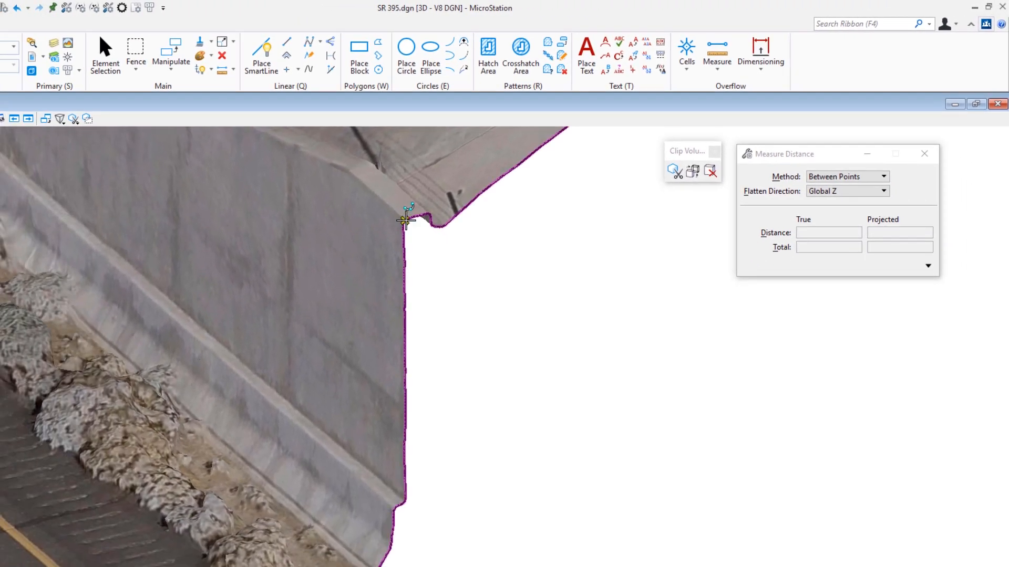
click(406, 221)
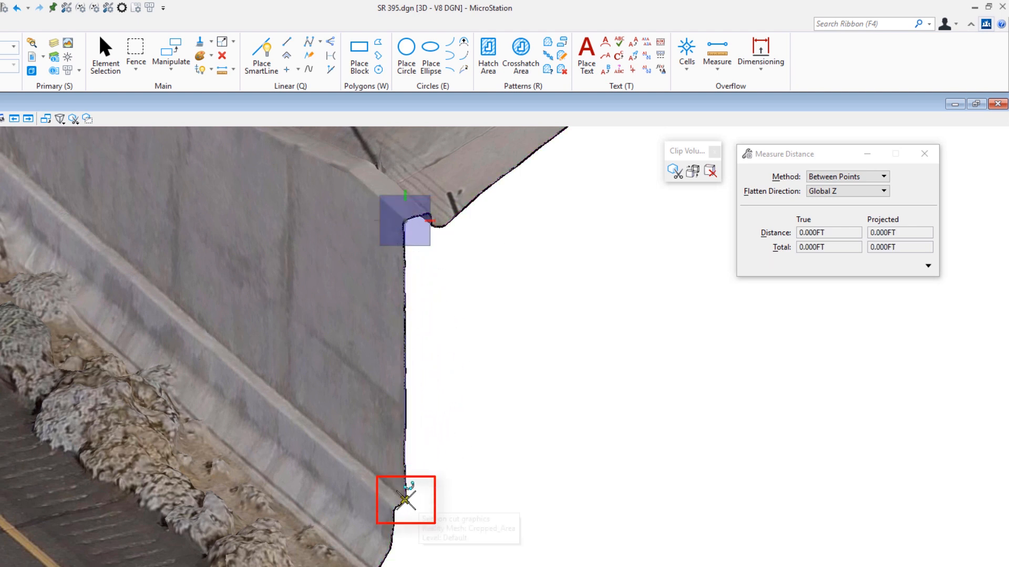
click(406, 499)
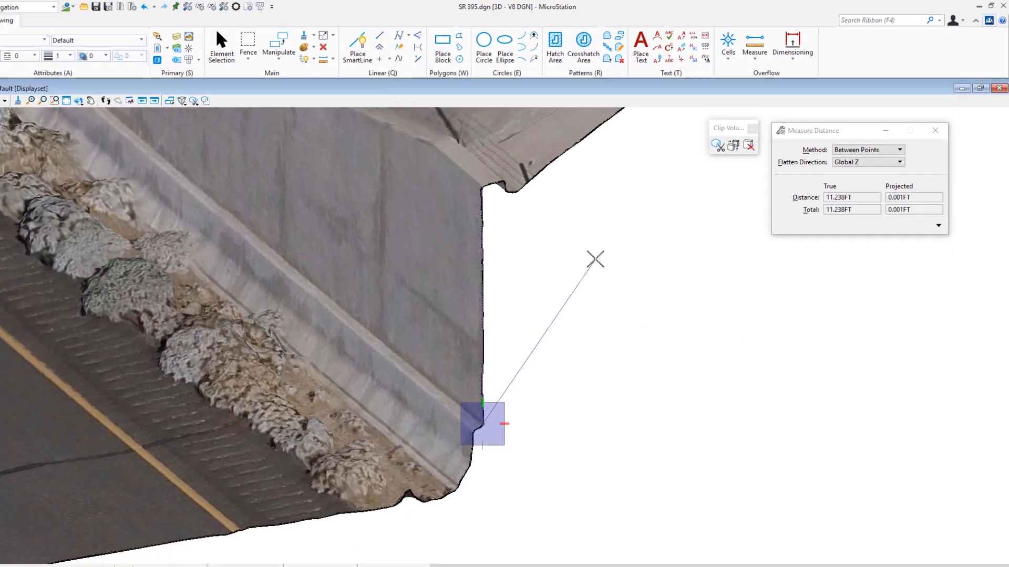
right_click(528, 319)
Step: Turn off the clip volume's forward display in View 1's attributes and examine the full cut profile
scroll(525, 320, down, 2)
scroll(604, 257, down, 3)
middle_drag(666, 280, 613, 305)
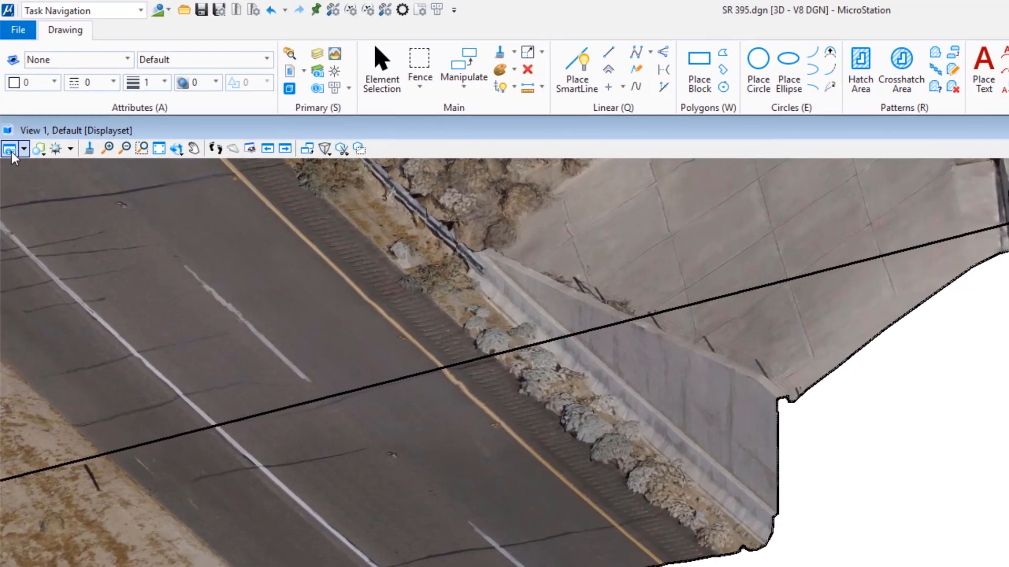
click(11, 153)
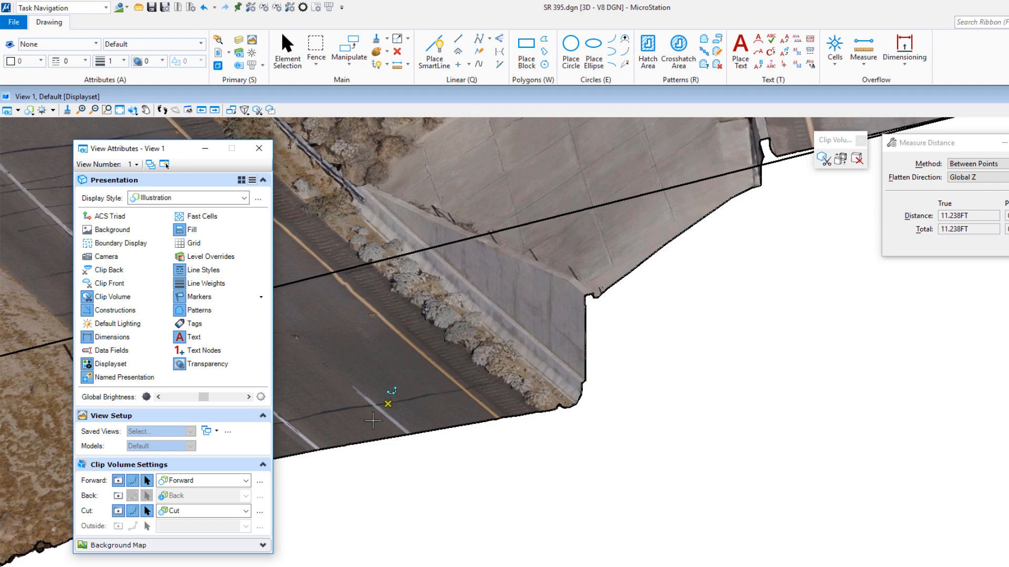
click(118, 481)
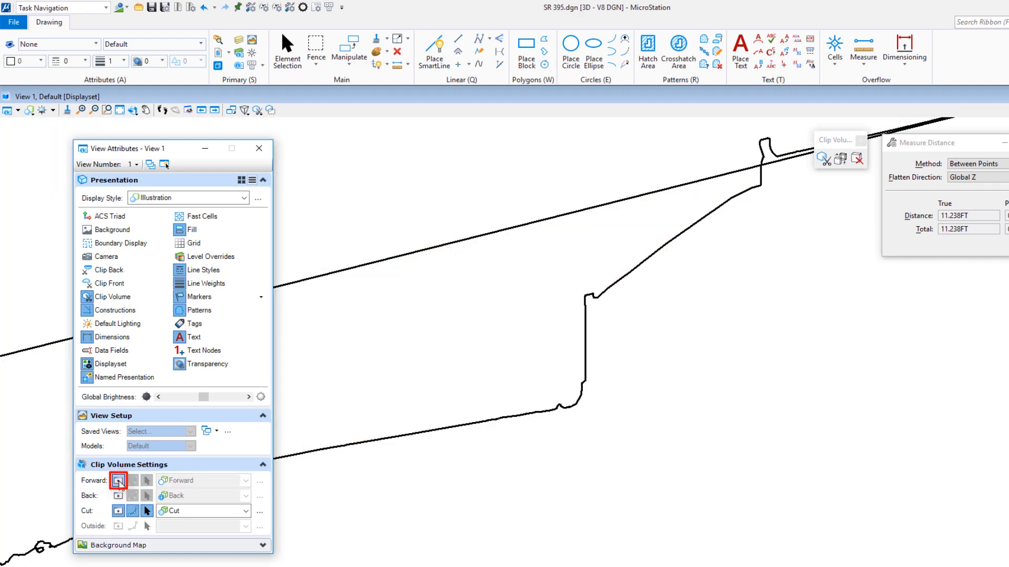
scroll(653, 435, down, 2)
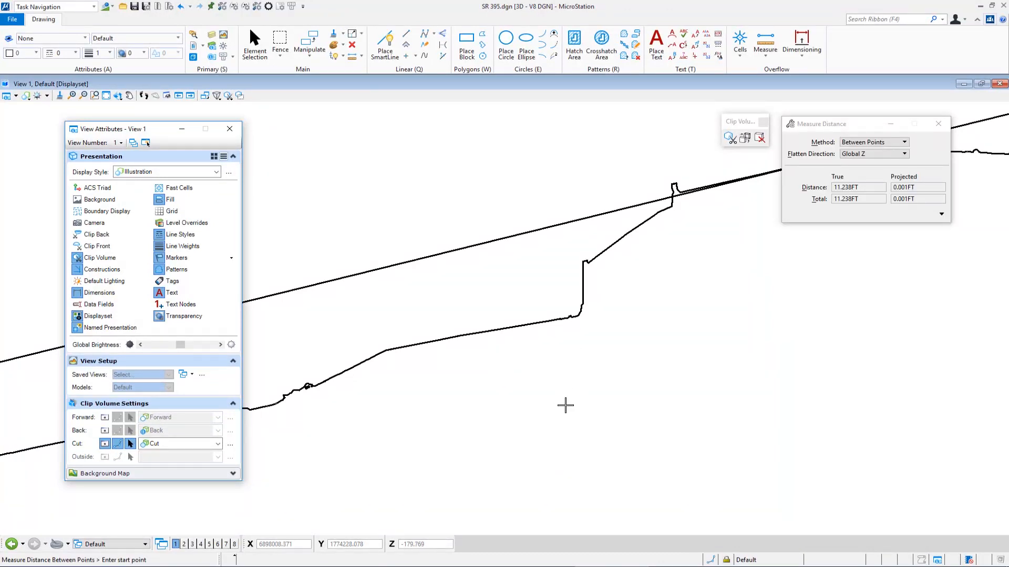
scroll(483, 397, down, 3)
middle_drag(527, 401, 539, 371)
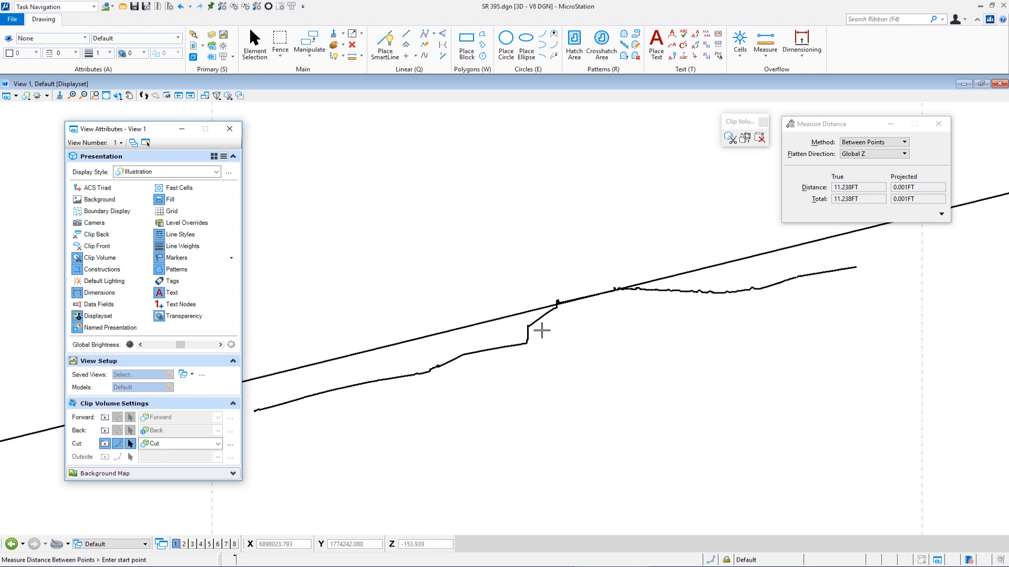
scroll(500, 322, down, 3)
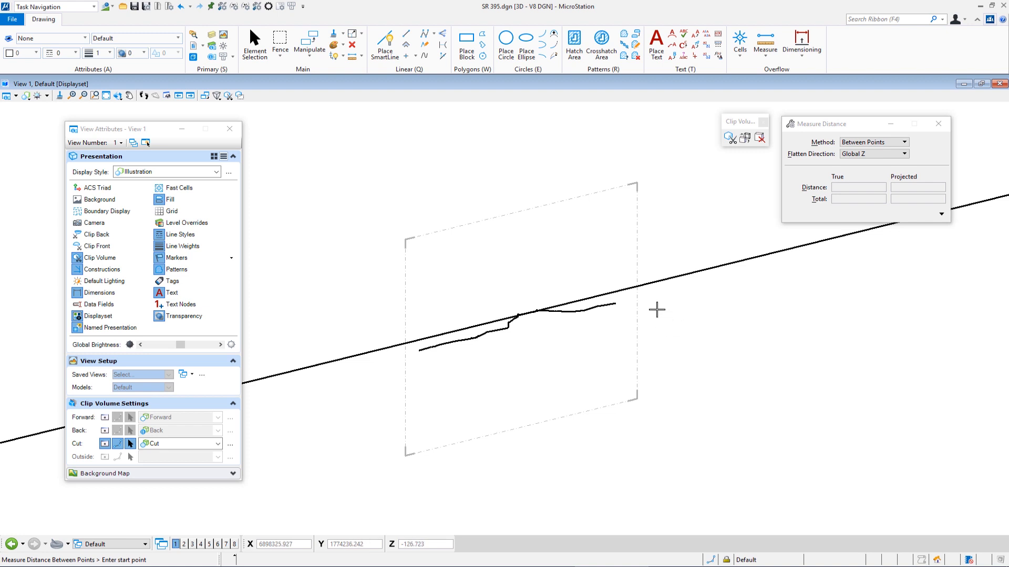
Step: Align View 1 to the section clip volume and examine the cut profile along the retaining wall and adjoining ground
key(space)
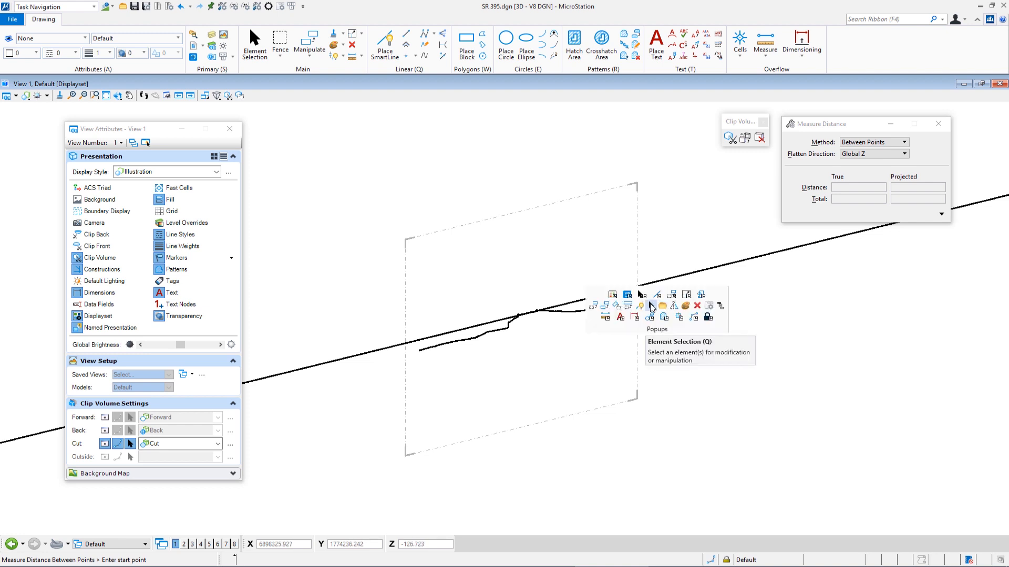
click(651, 306)
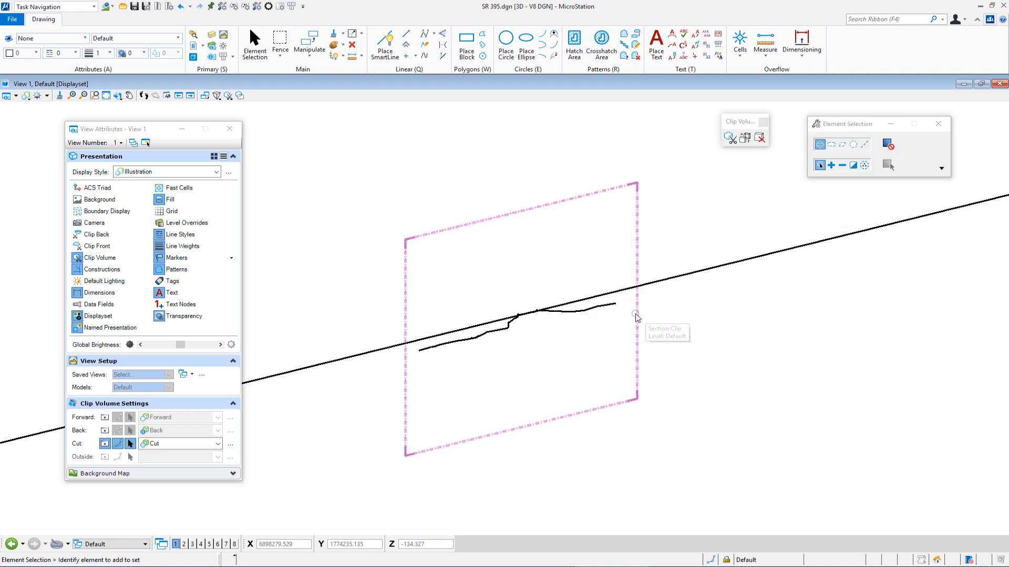
click(636, 316)
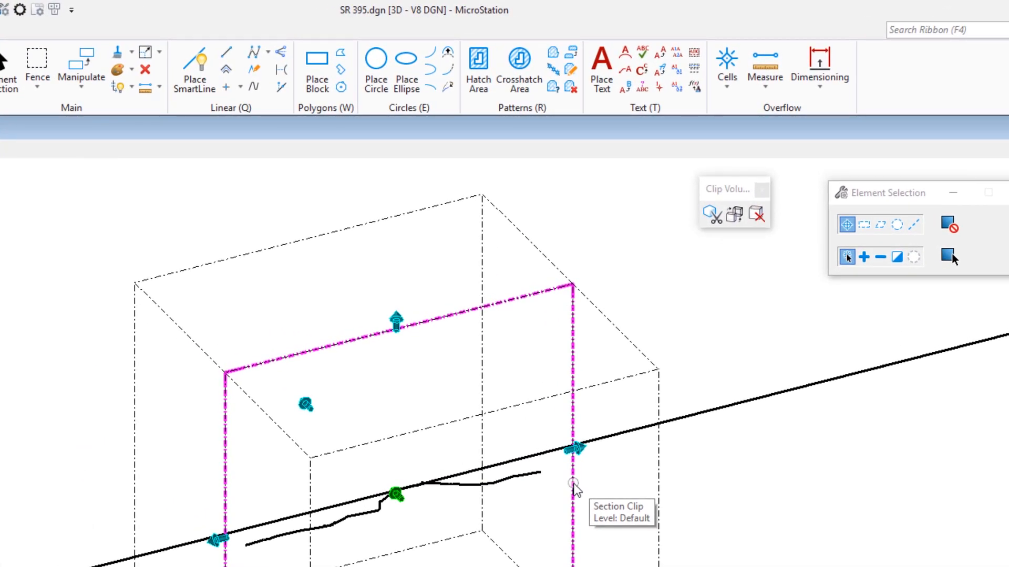
right_click(574, 489)
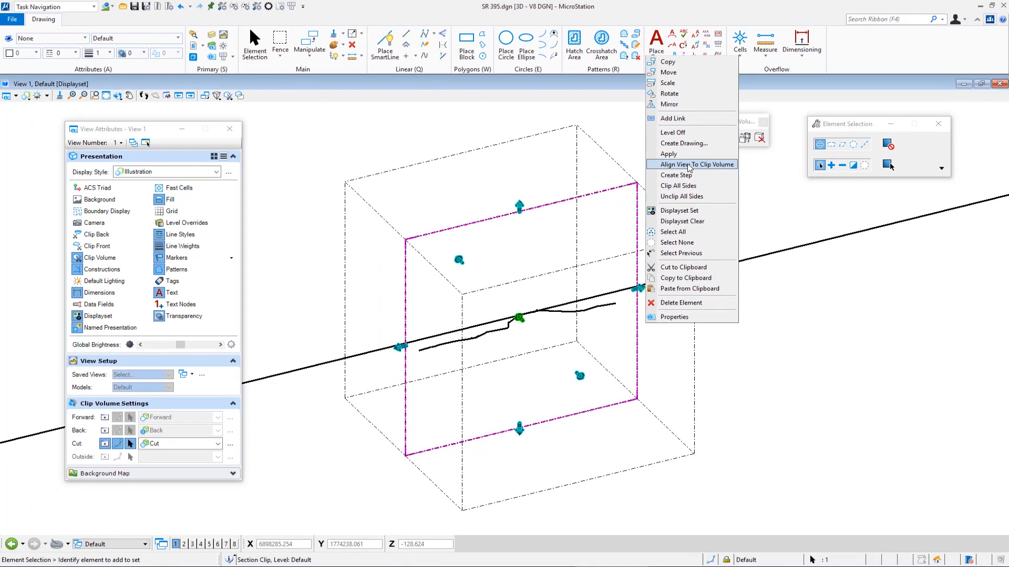
click(652, 256)
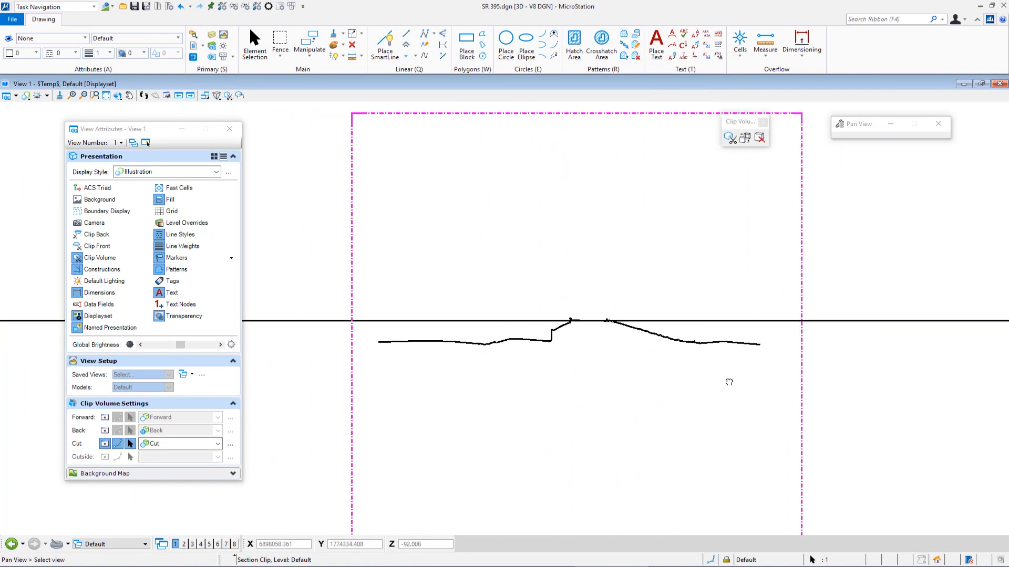
scroll(590, 318, up, 5)
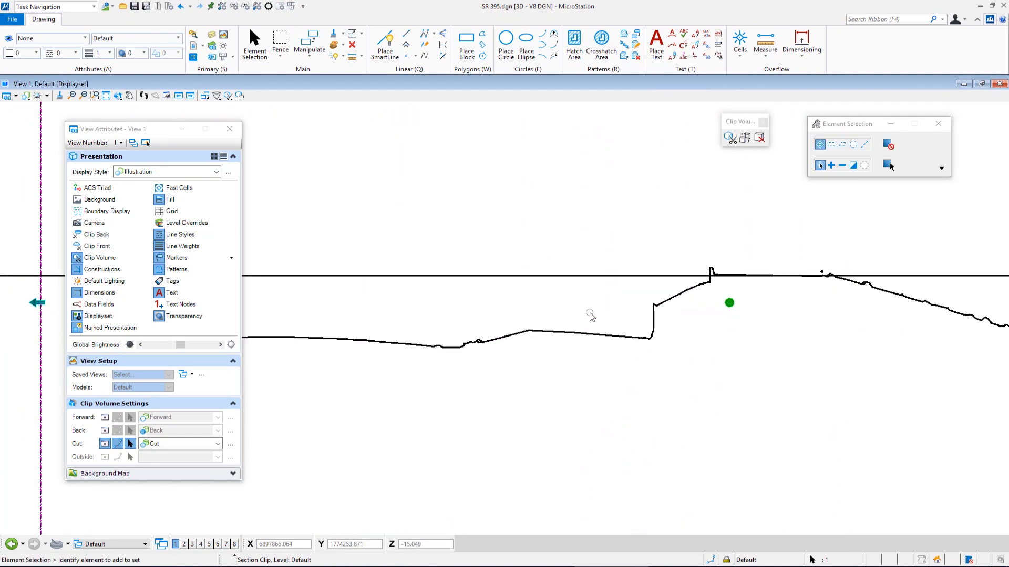
scroll(609, 322, up, 3)
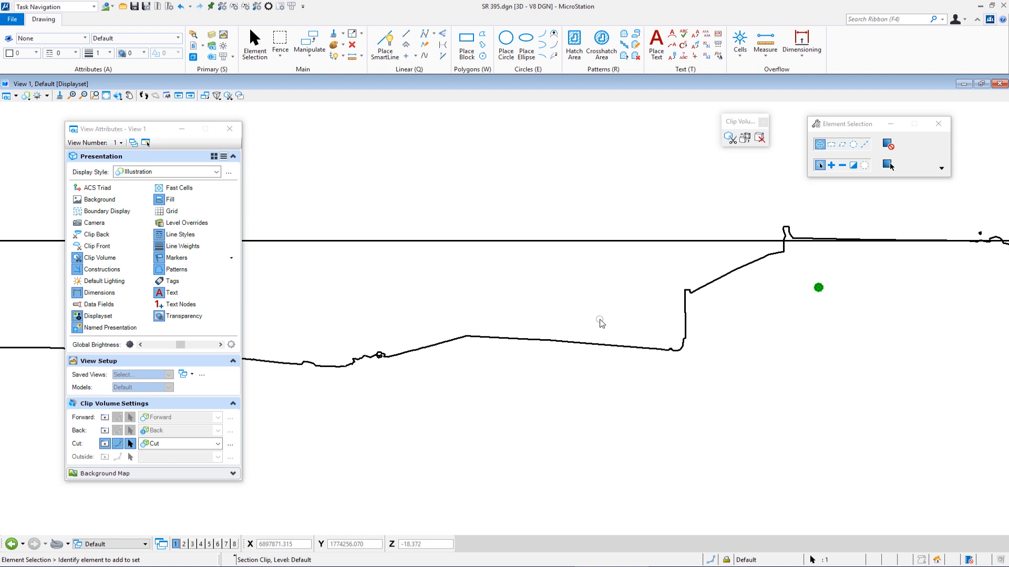
scroll(599, 318, up, 4)
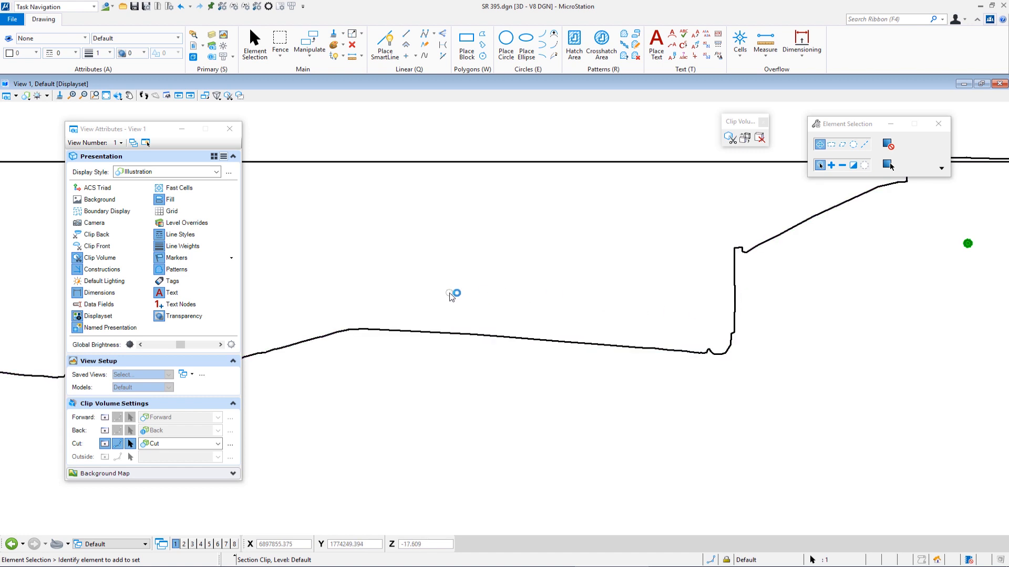
middle_drag(441, 294, 643, 292)
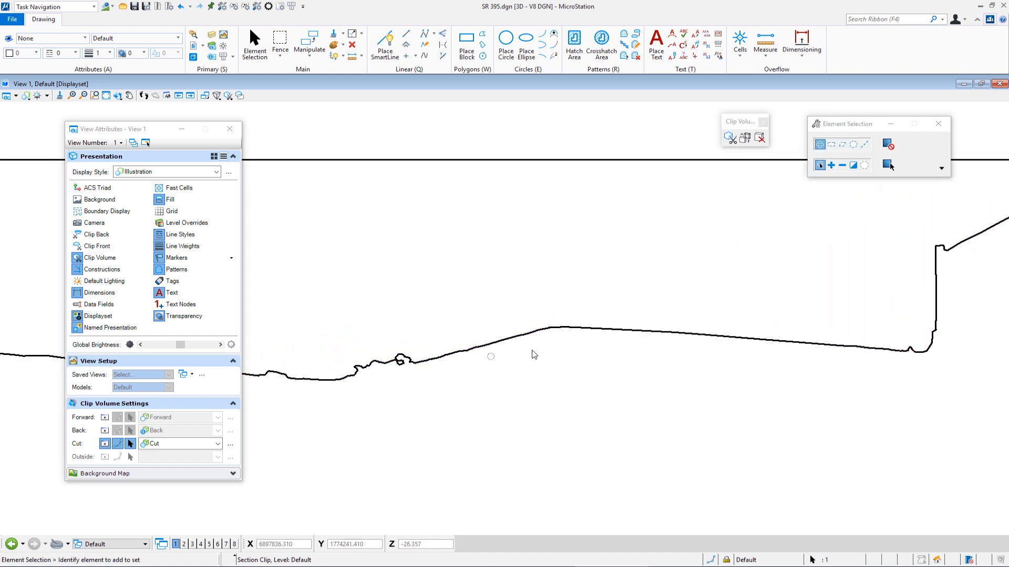
middle_drag(563, 270, 478, 295)
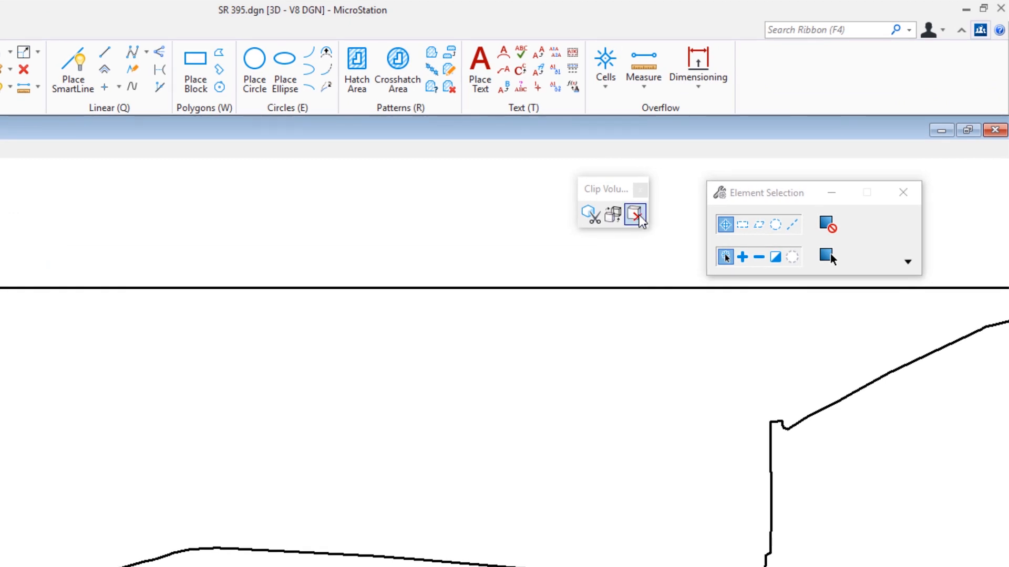
Step: Clear the clip volume from View 1 and show the whole bridge reality mesh in an oblique view from above
click(636, 215)
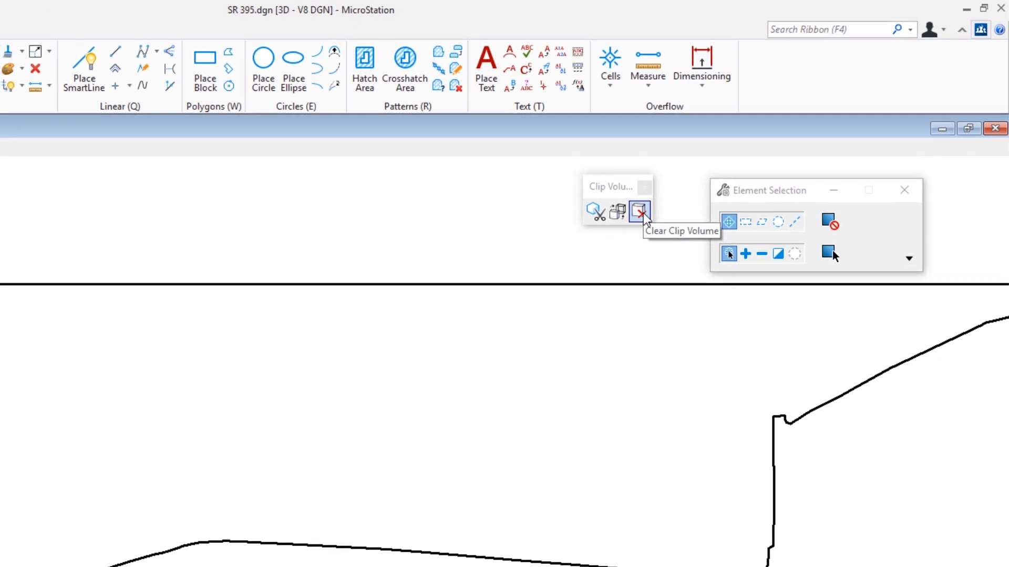
click(353, 428)
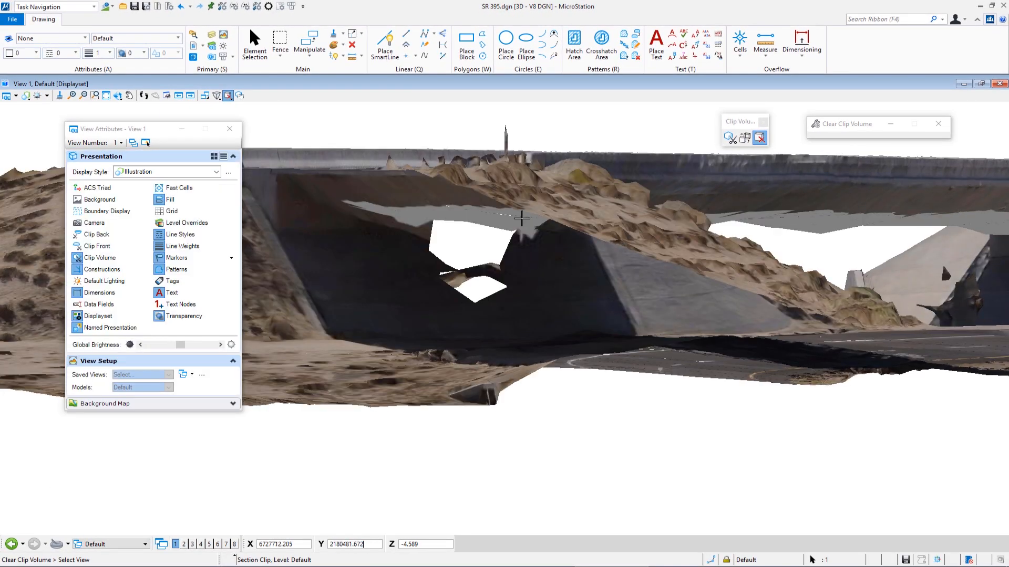
shift+middle_drag(522, 219, 735, 306)
scroll(735, 307, down, 7)
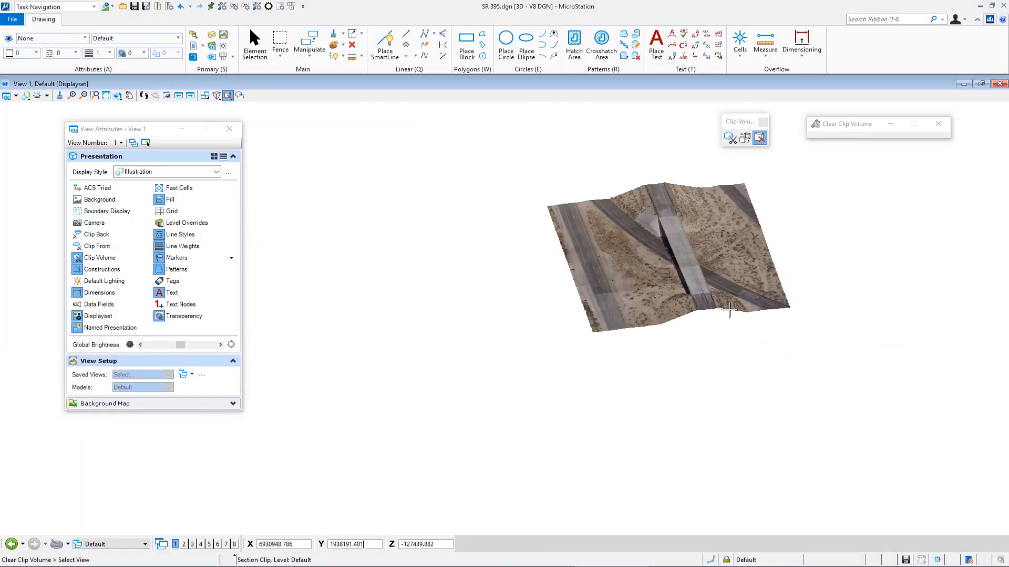
scroll(651, 220, up, 4)
mouse_move(643, 279)
shift+middle_down()
mouse_move(762, 322)
mouse_move(637, 275)
mouse_move(629, 285)
shift+middle_up()
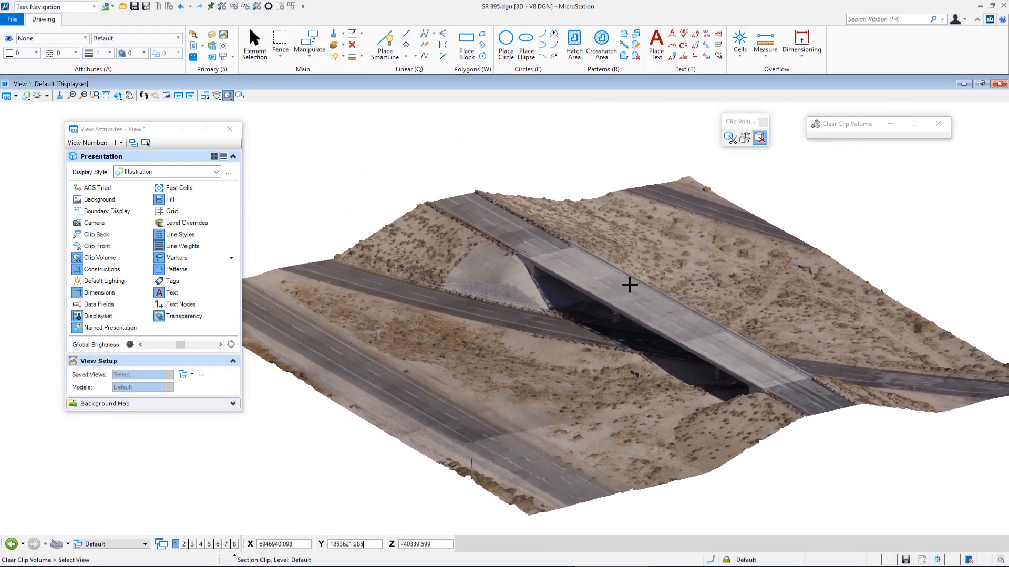